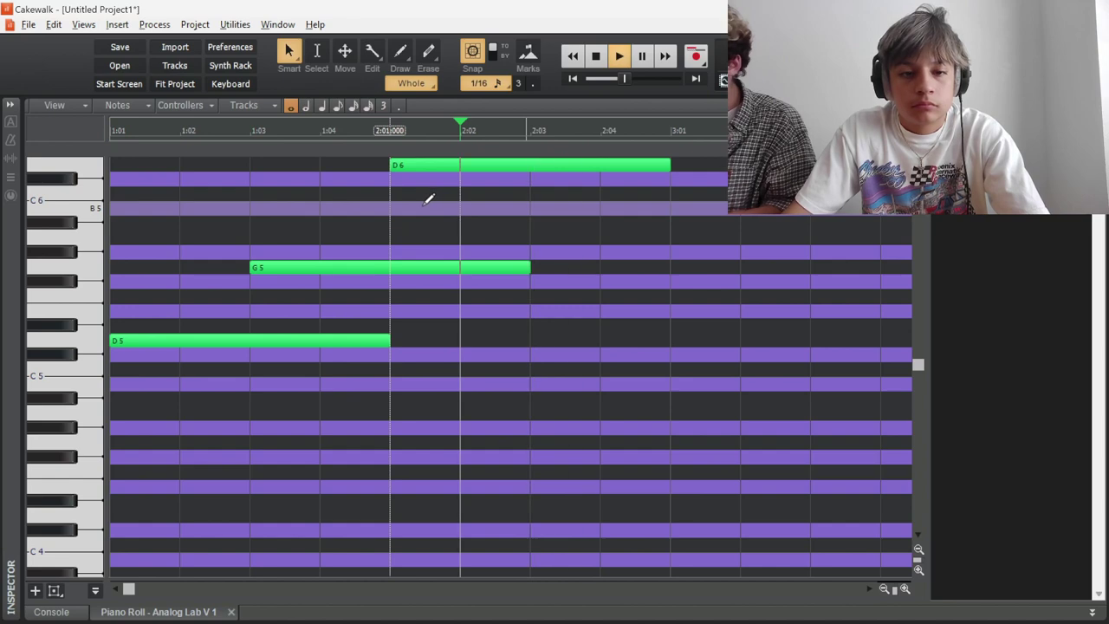
Play back the draft notes D5, G5 and D6 in the piano roll, then stop playback
key(space)
scroll(421, 208, down, 4)
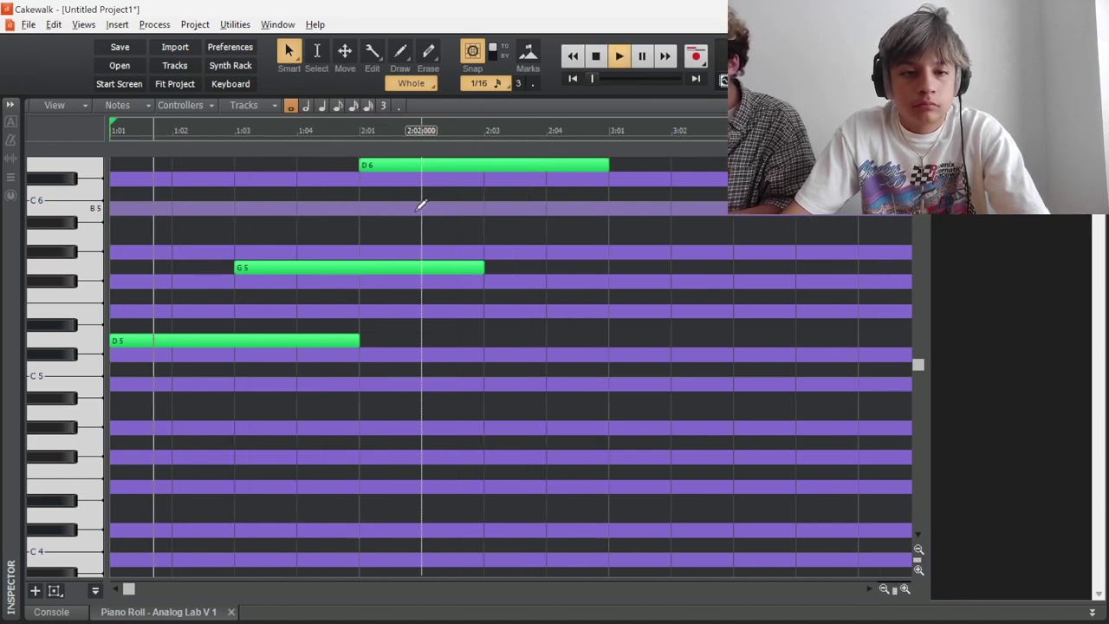
scroll(396, 215, up, 1)
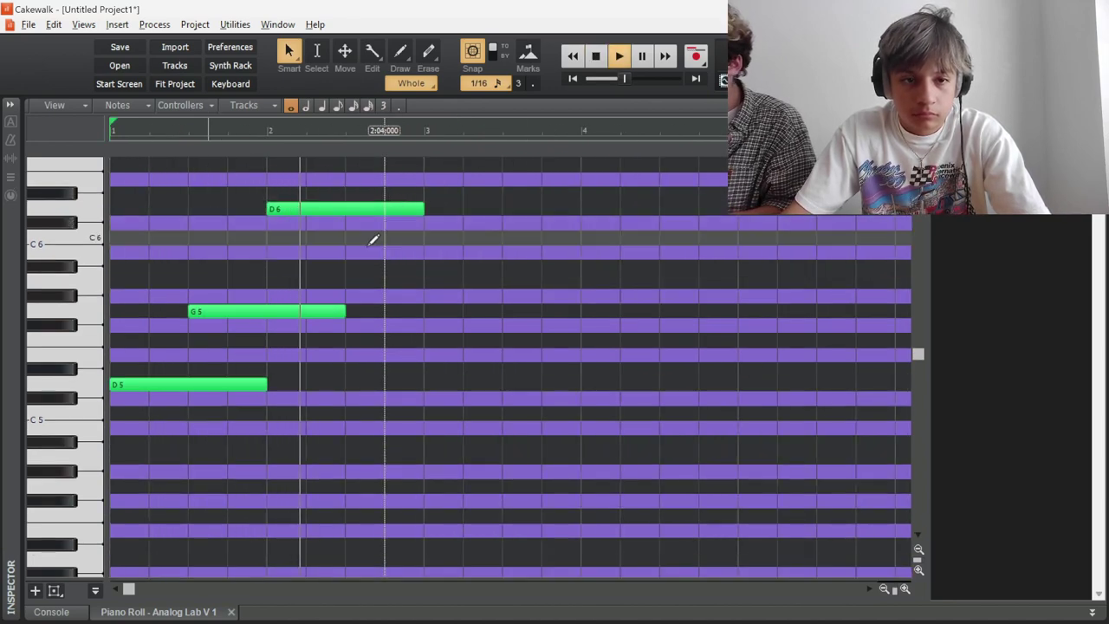
key(space)
Reduce the draft to a quarter-note D5 on beat 1 and a quarter-note A4 on beat 2 of bar 1, removing the G5 and D6 notes
drag(257, 390, 189, 390)
mouse_move(309, 221)
mouse_down()
mouse_move(286, 392)
mouse_move(264, 387)
mouse_up()
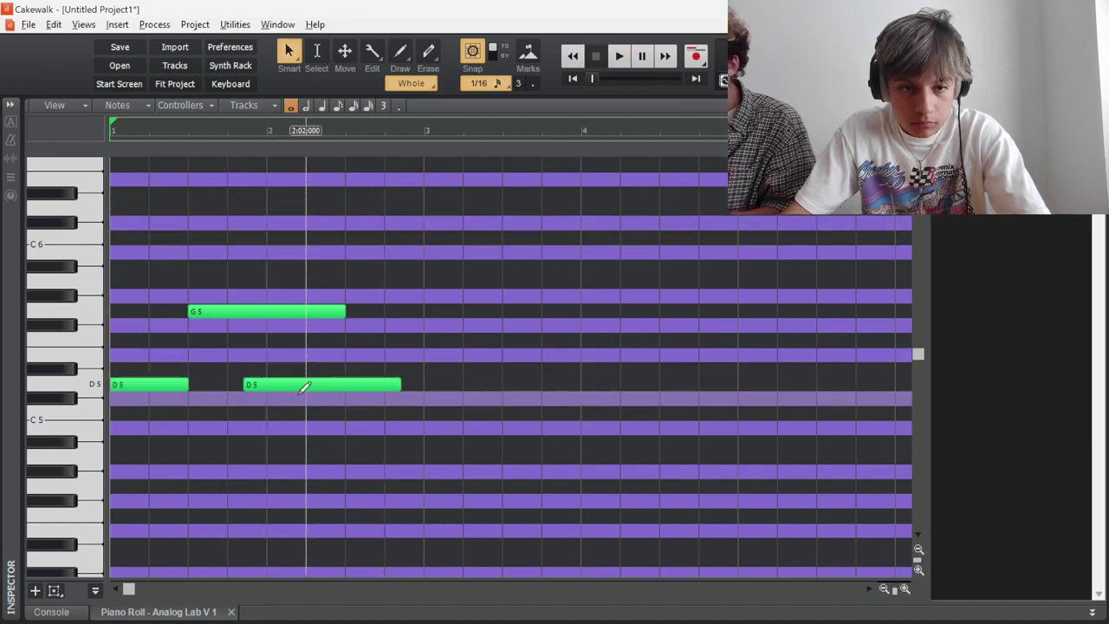
right_click(304, 385)
mouse_move(267, 315)
mouse_down()
mouse_move(262, 441)
mouse_move(305, 461)
mouse_move(232, 457)
mouse_up()
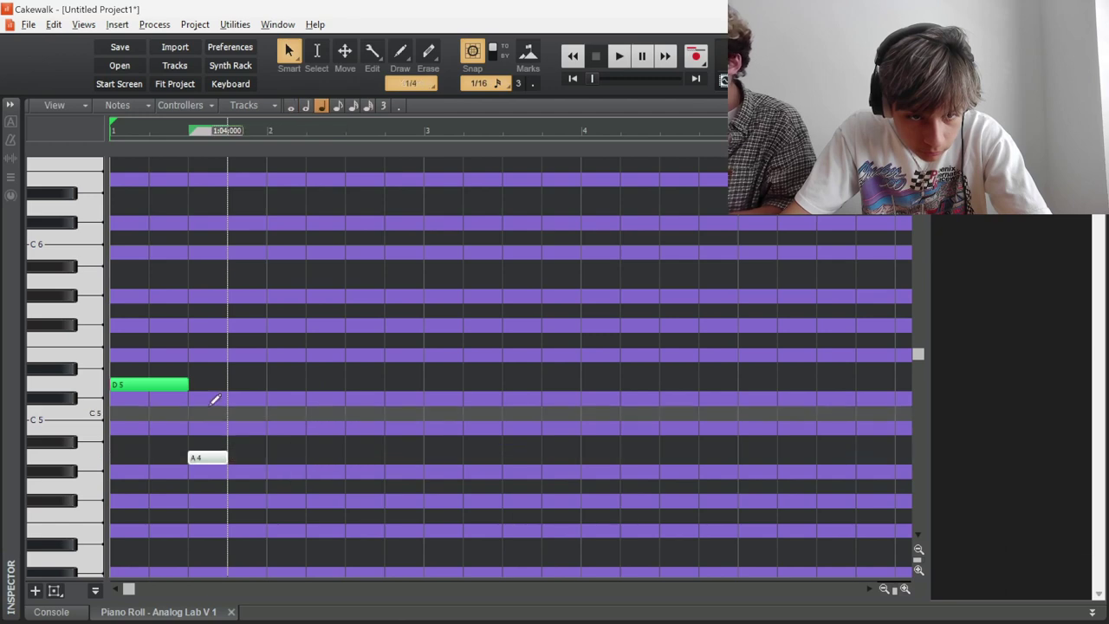
drag(186, 384, 149, 385)
drag(215, 456, 168, 457)
Add quarter notes Bb4 on beat 3 and C5 on beat 4 of bar 1 while the melody plays
key(space)
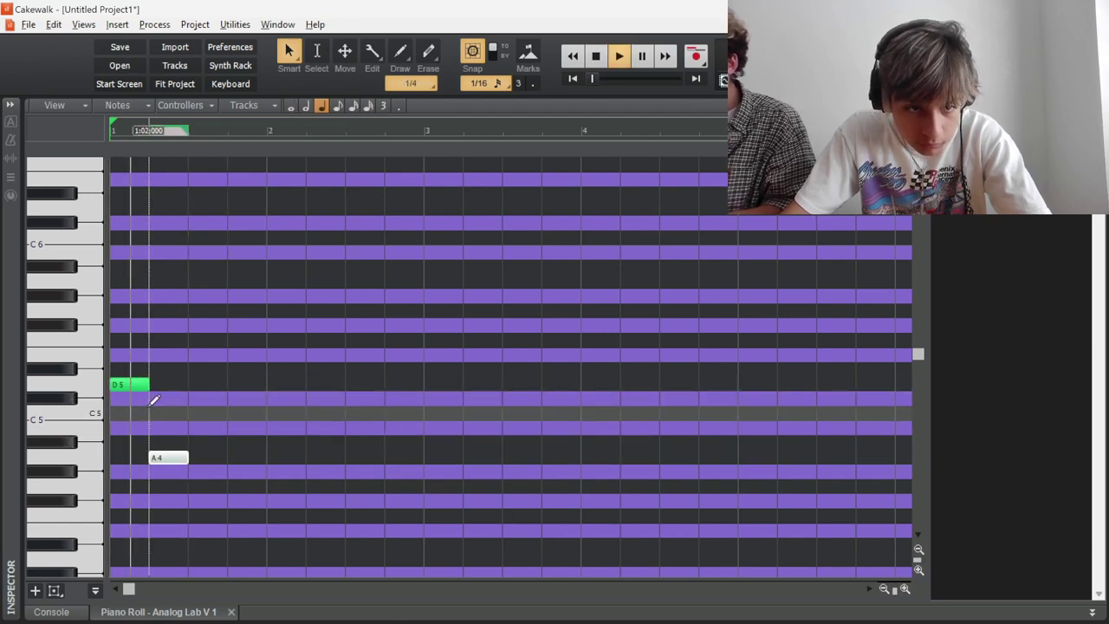
click(193, 443)
click(230, 414)
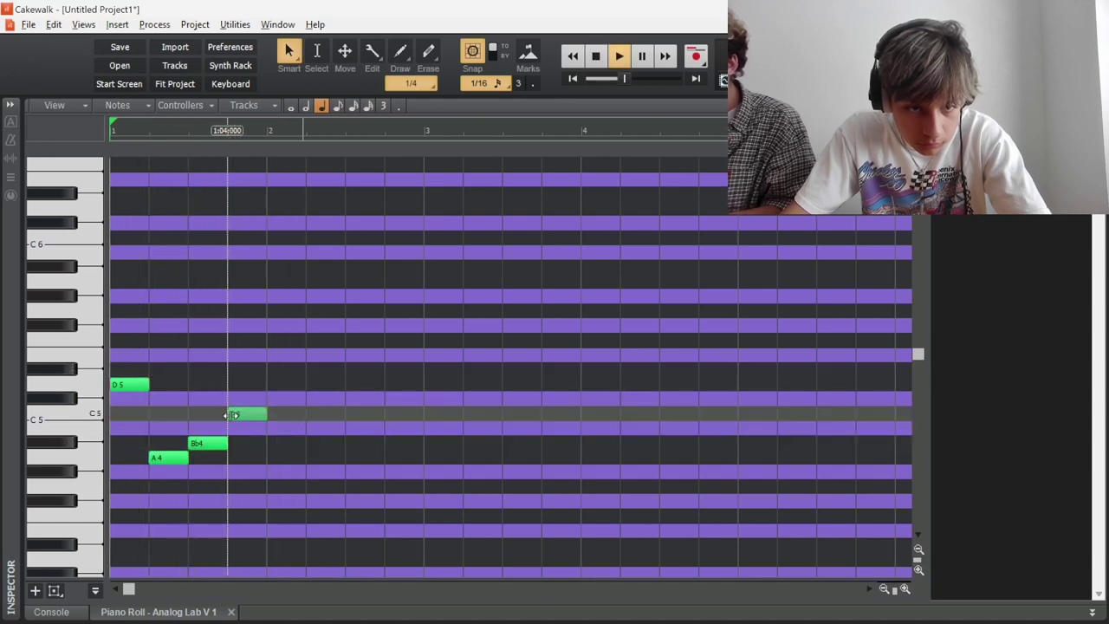
key(space)
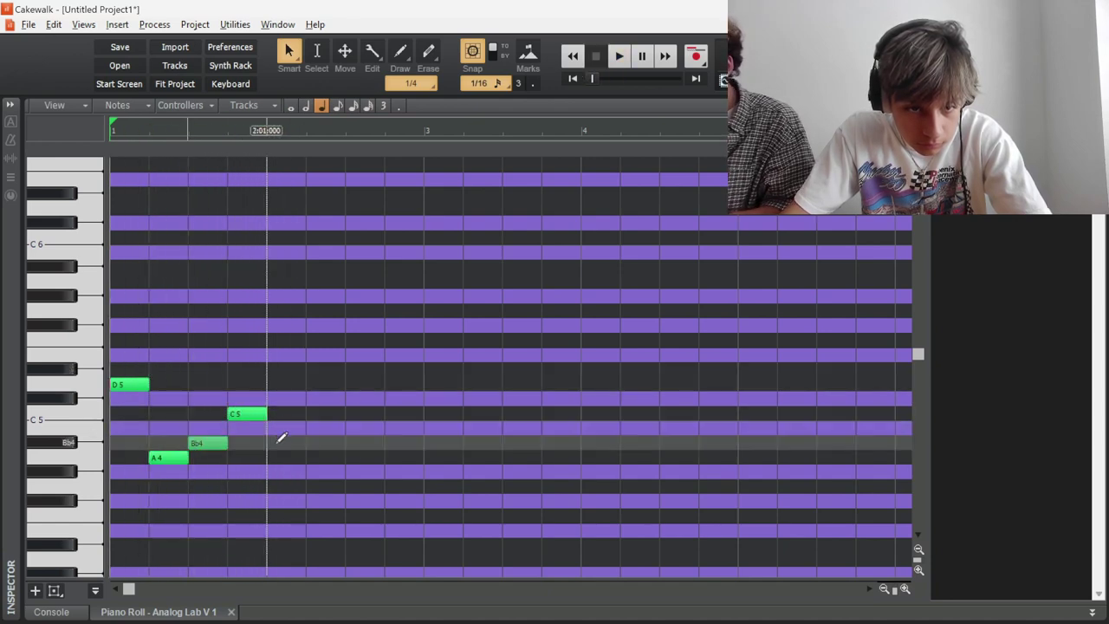
End the phrase with a half-note A4 at bar 2, copy the whole phrase to bar 3, and play the melody
drag(282, 474, 127, 367)
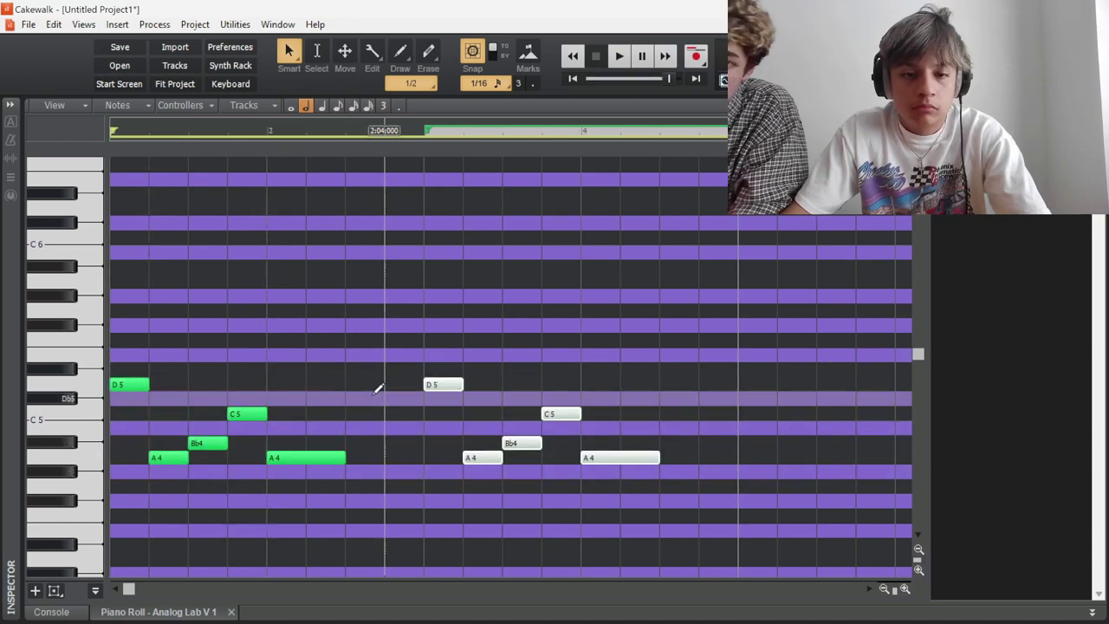
click(424, 392)
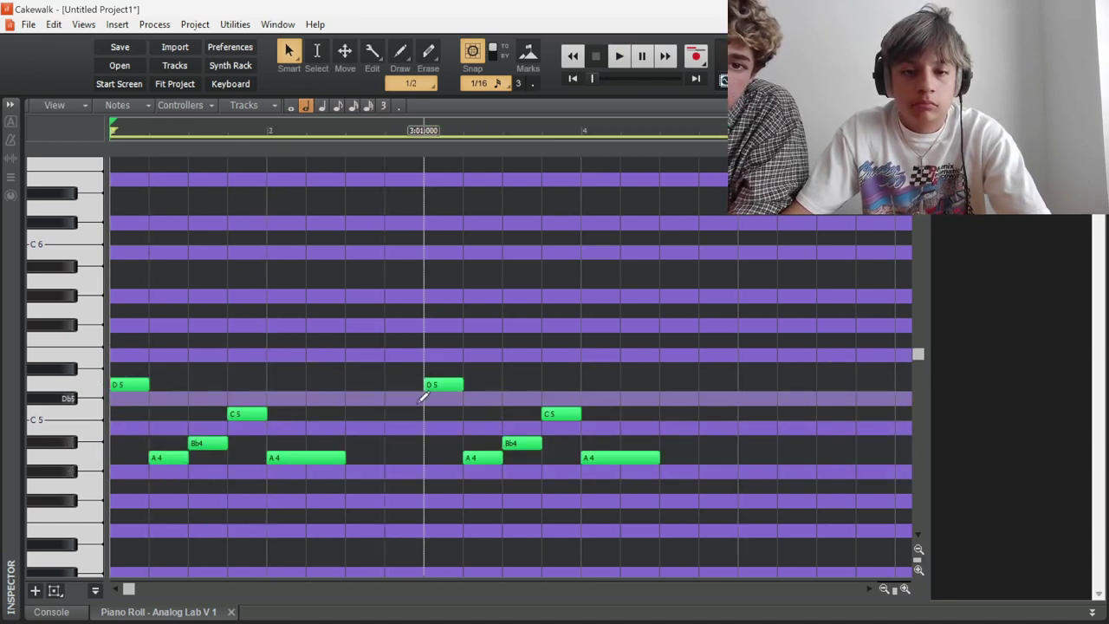
key(space)
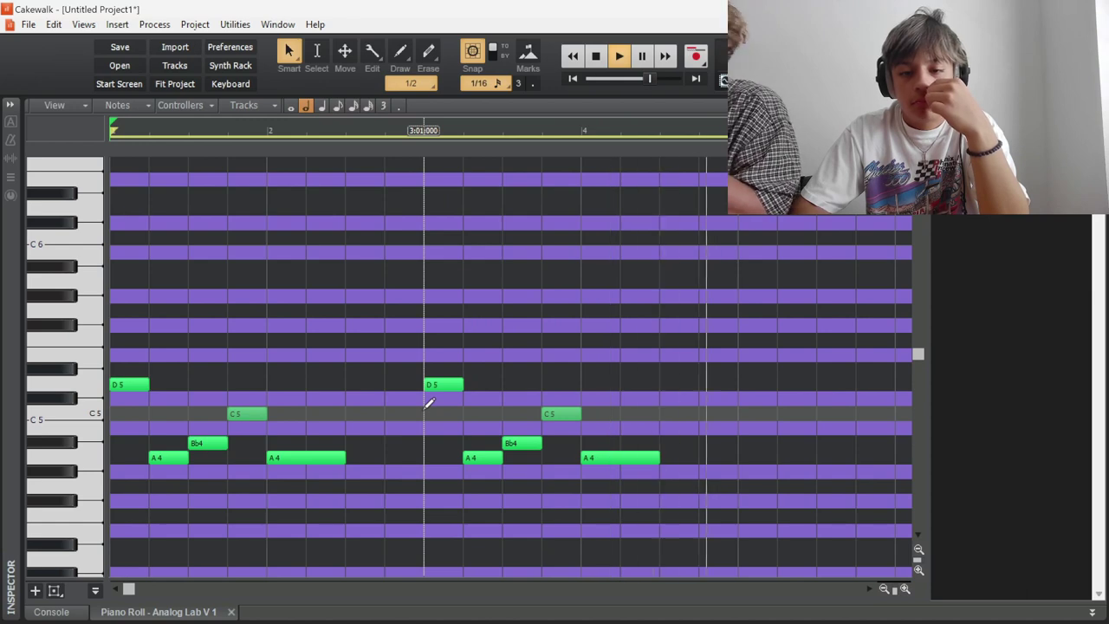
Draw a half-note A5 from beat 3 of bar 4 on the Analog Lab V 2 track
key(d)
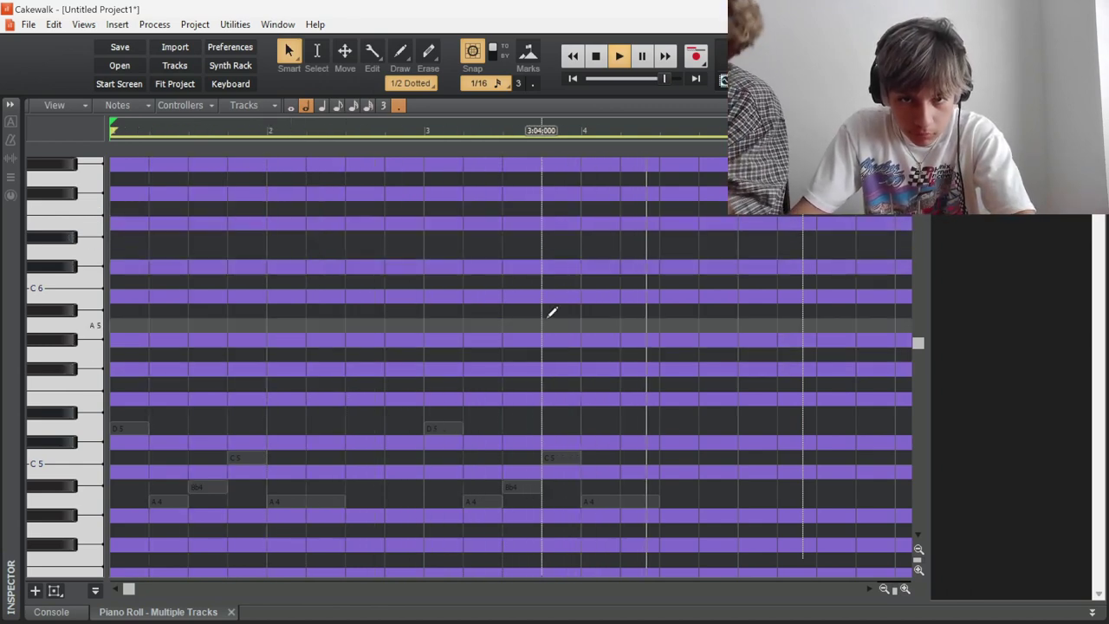
drag(624, 325, 711, 326)
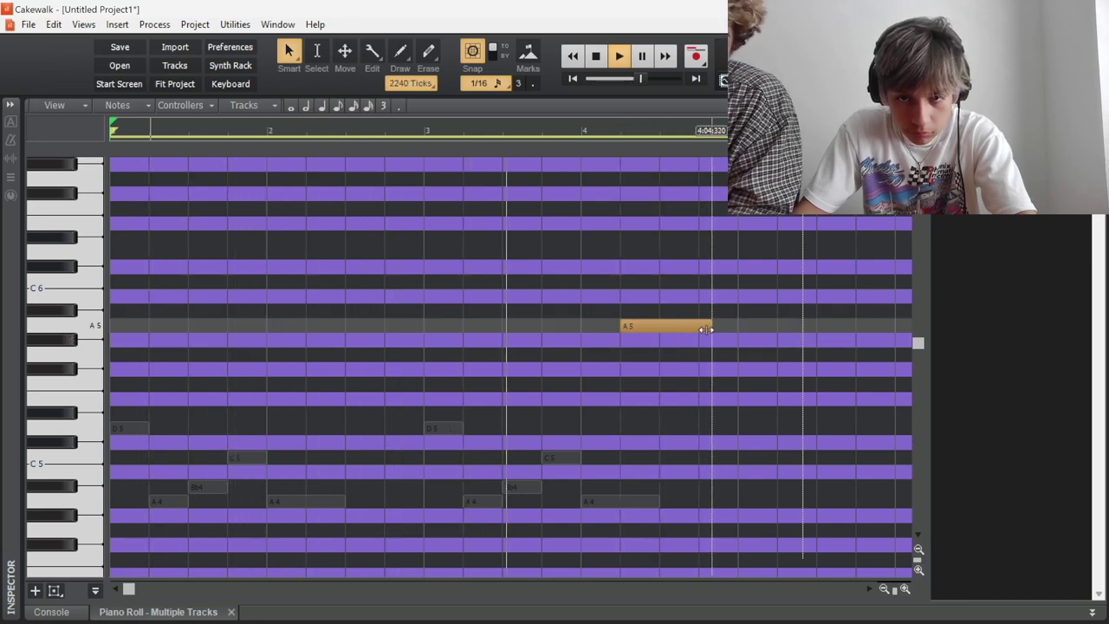
drag(659, 329, 736, 329)
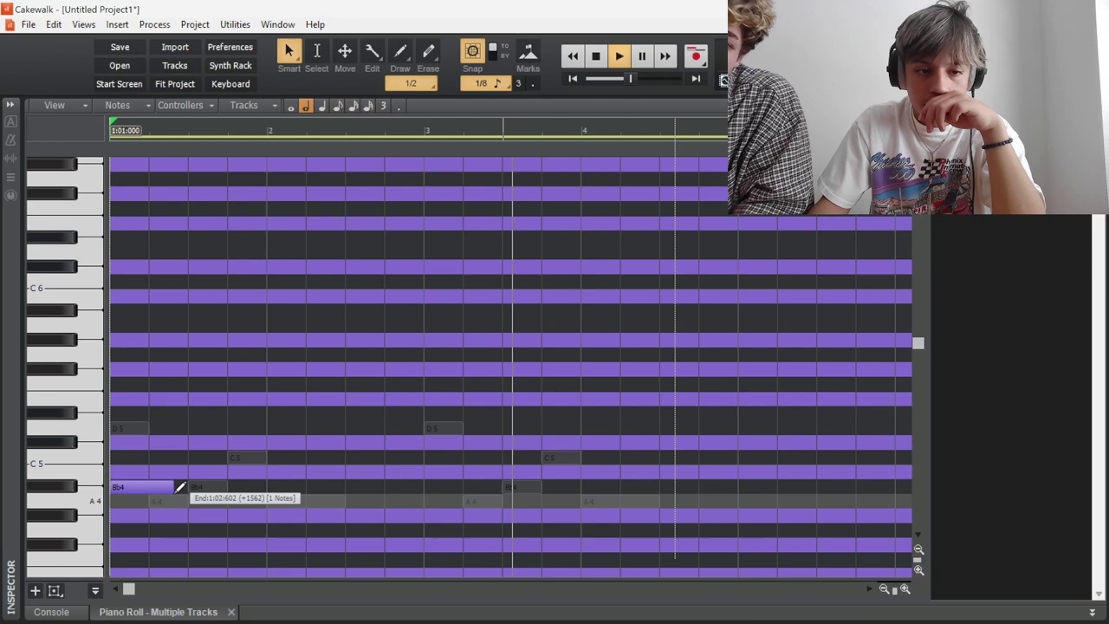
Place whole-note D4 notes at the start of bars 1 and 3 on the Analog Lab V 3 track
drag(179, 488, 272, 516)
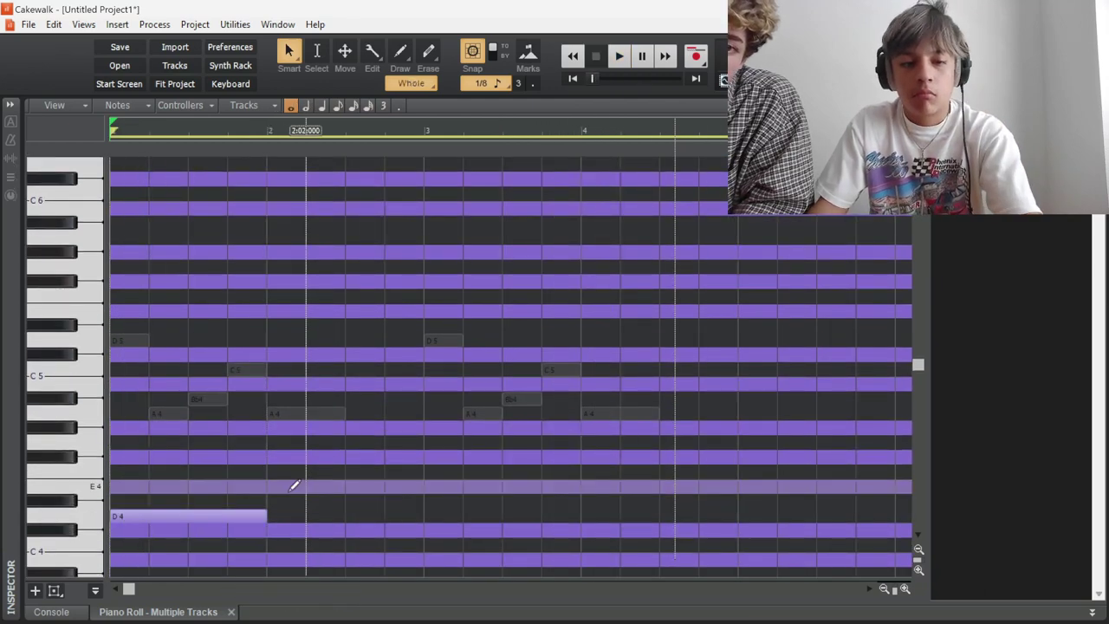
key(d)
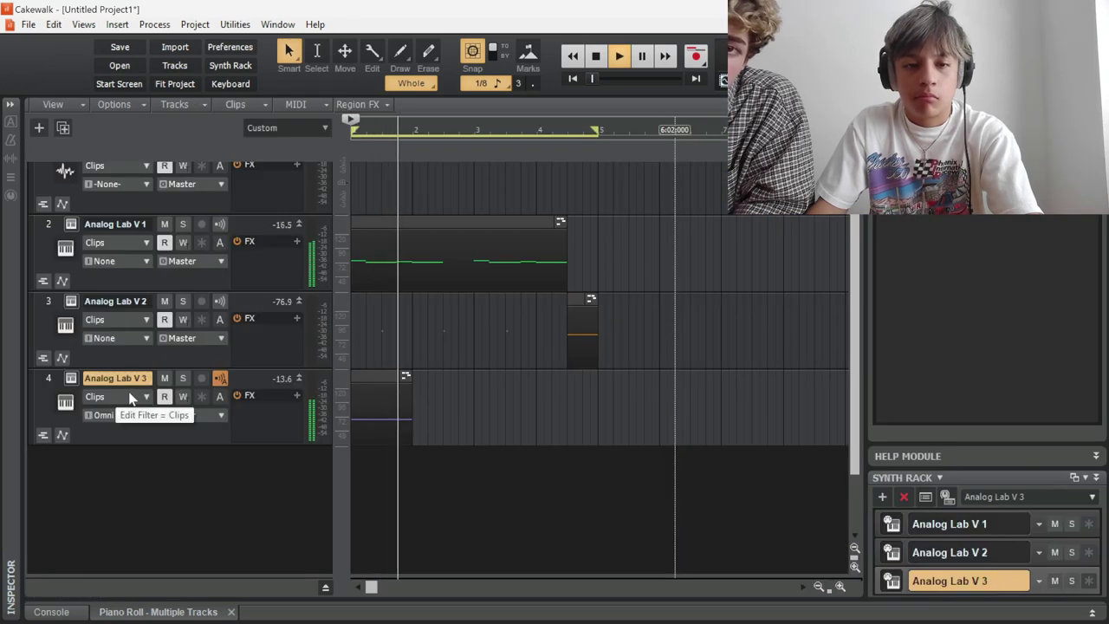
key(d)
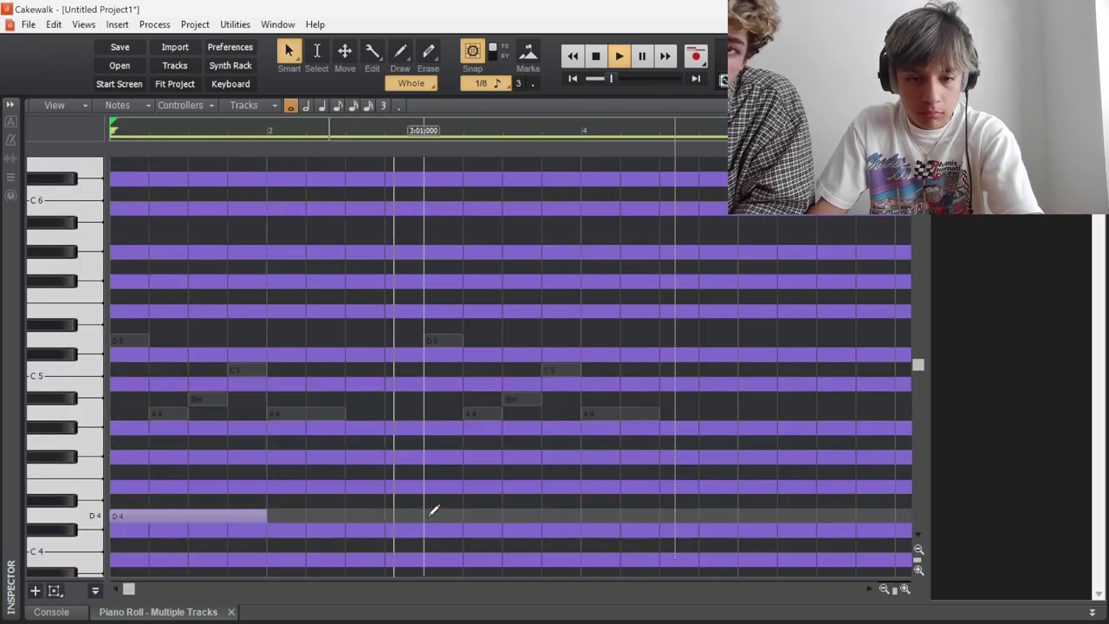
click(430, 512)
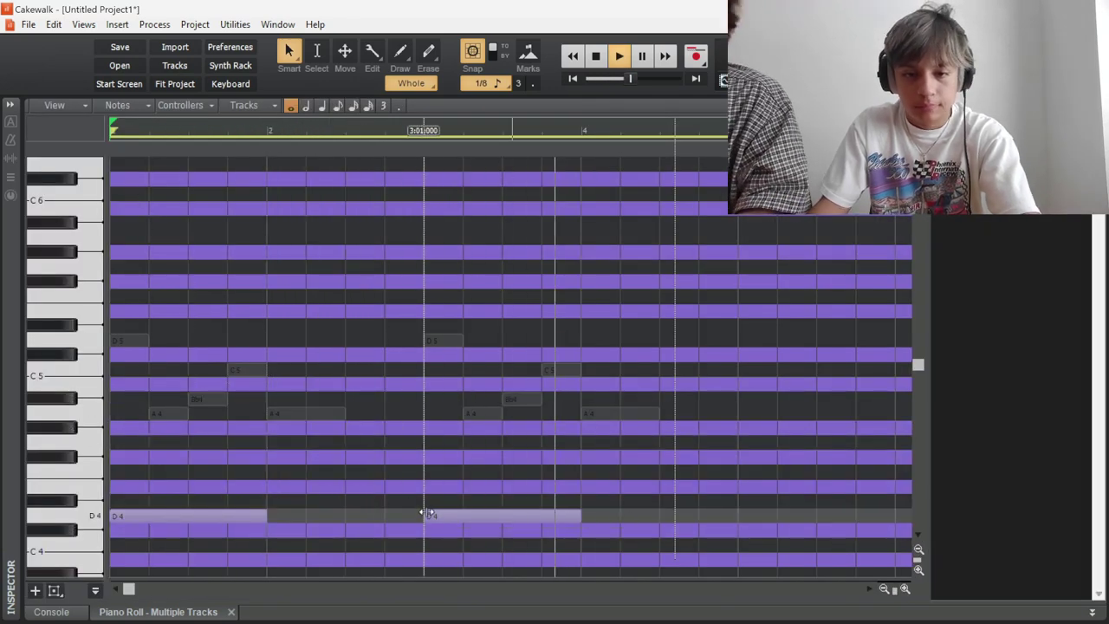
Draw two eighth-note C5 hits on beat 1 of the Komplete Kontrol track and lower the second hit's velocity to about 30
drag(109, 369, 153, 369)
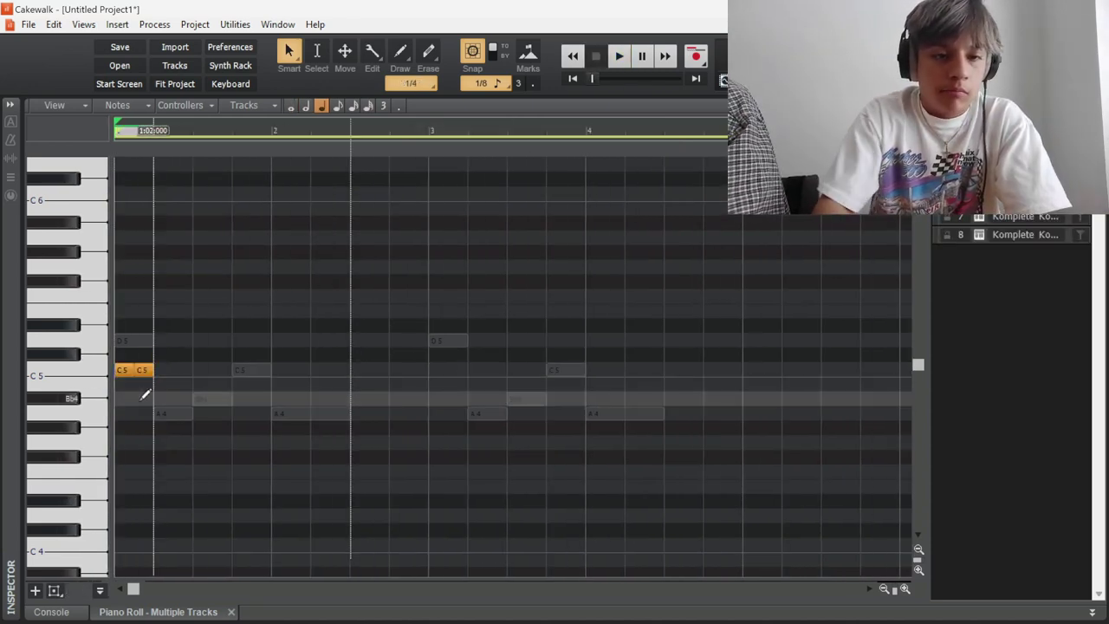
drag(274, 580, 217, 427)
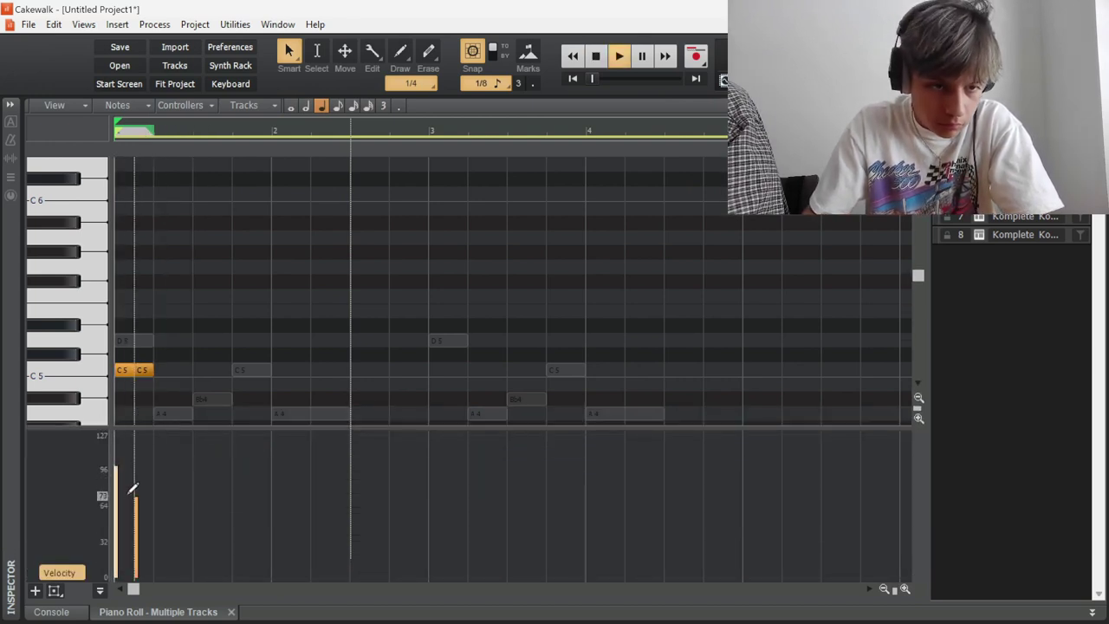
drag(132, 489, 134, 539)
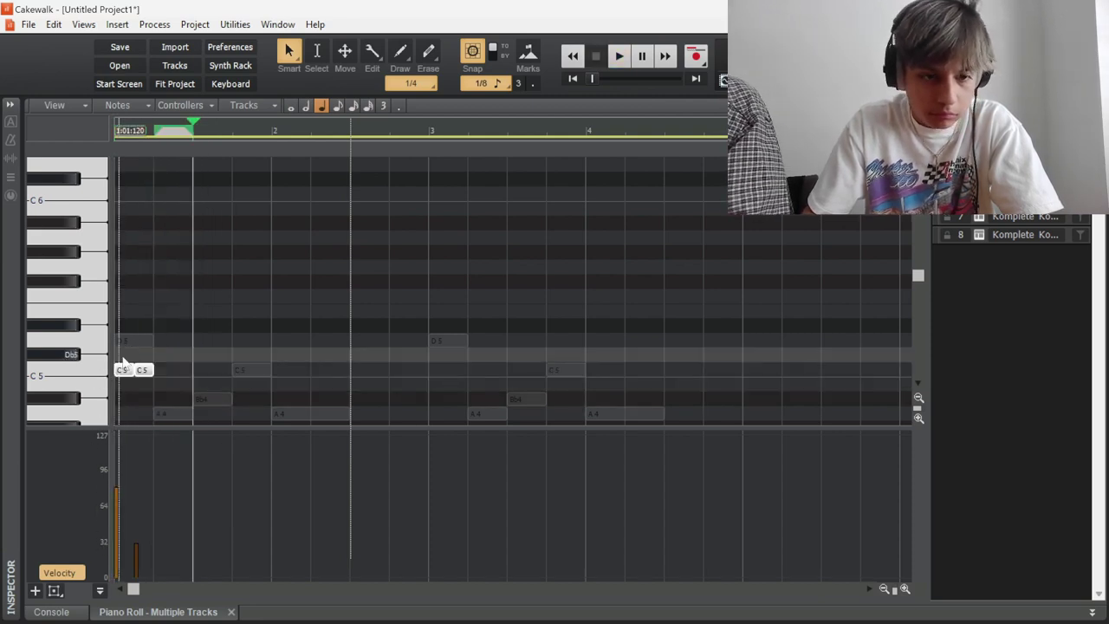
Duplicate the two C5 hits onto beat 2 and delete the off-beat hit of beat 1
key(ctrl+d)
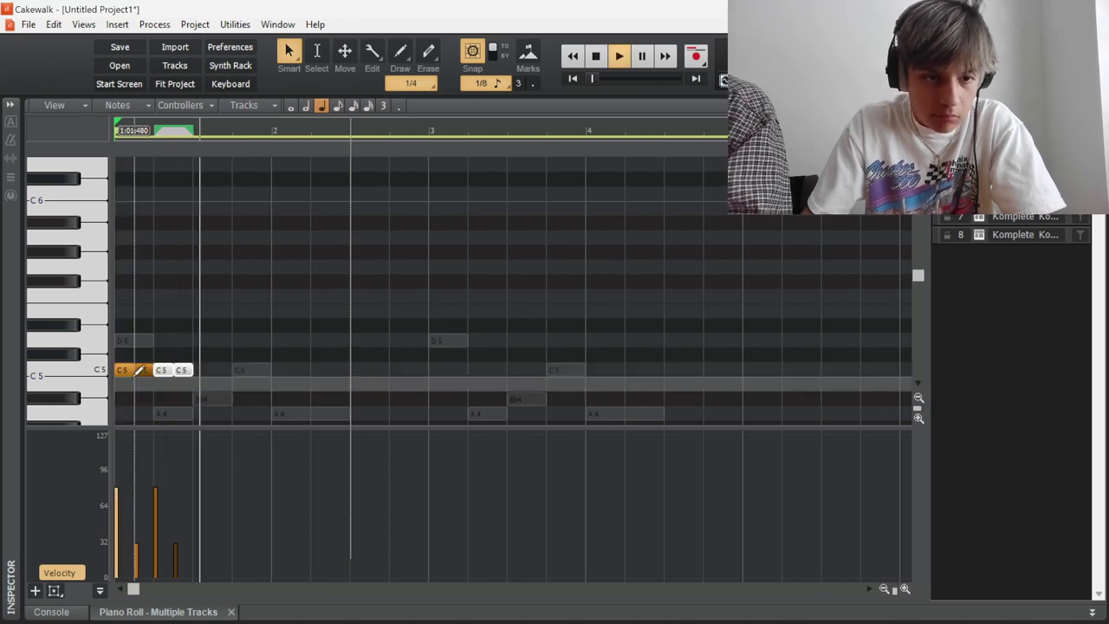
key(w)
drag(149, 373, 165, 371)
click(147, 371)
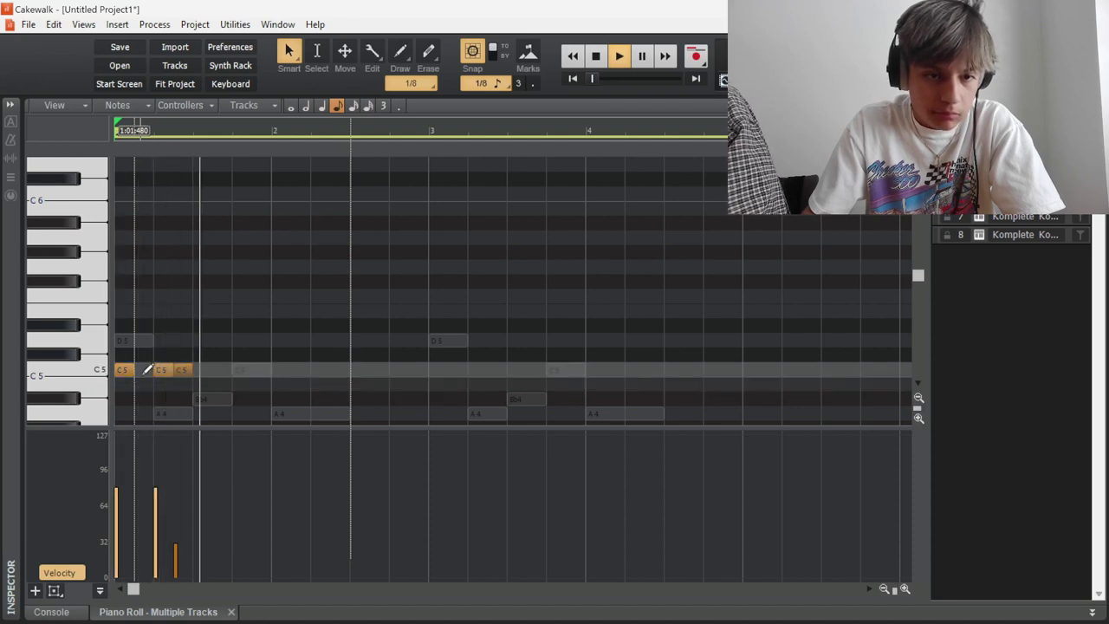
Duplicate the three-hit C5 pattern onto beats 3 and 4 and fill the off-beat of beat 3 with another C5
drag(217, 375, 105, 355)
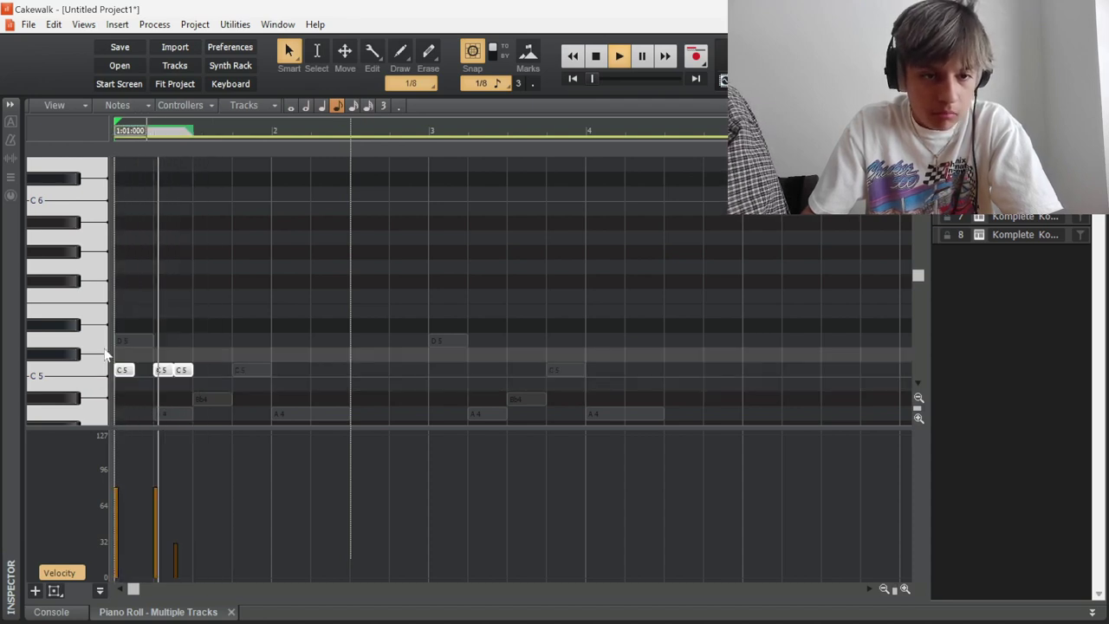
key(ctrl+d)
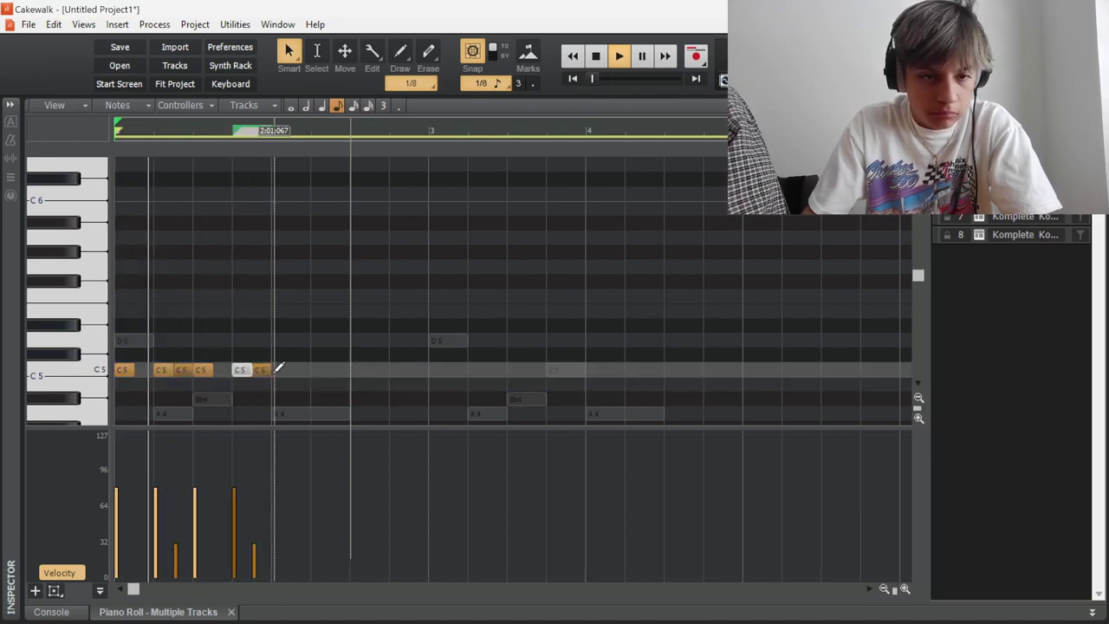
key(space)
drag(241, 370, 223, 368)
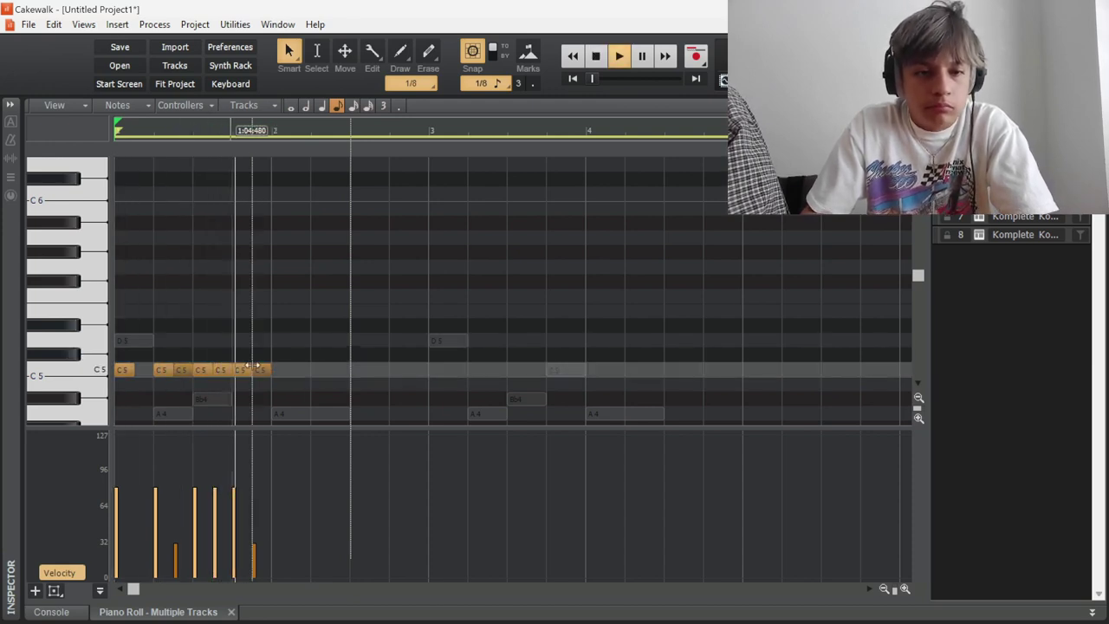
Lower the velocity of the C5 hit on the off-beat of beat 3 to about 50
drag(214, 508, 235, 505)
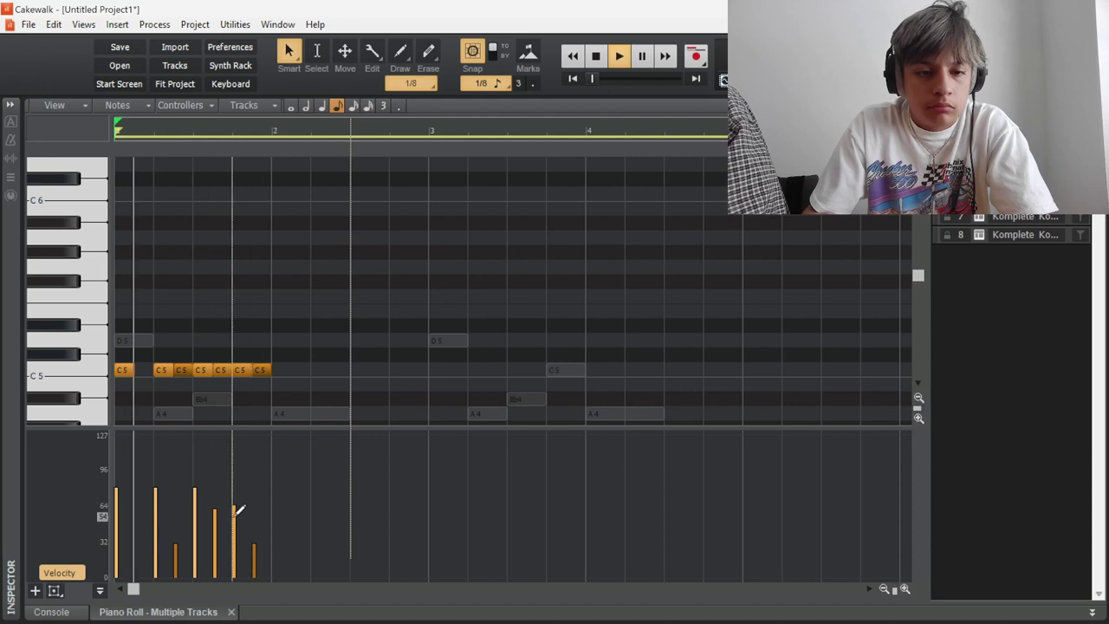
key(space)
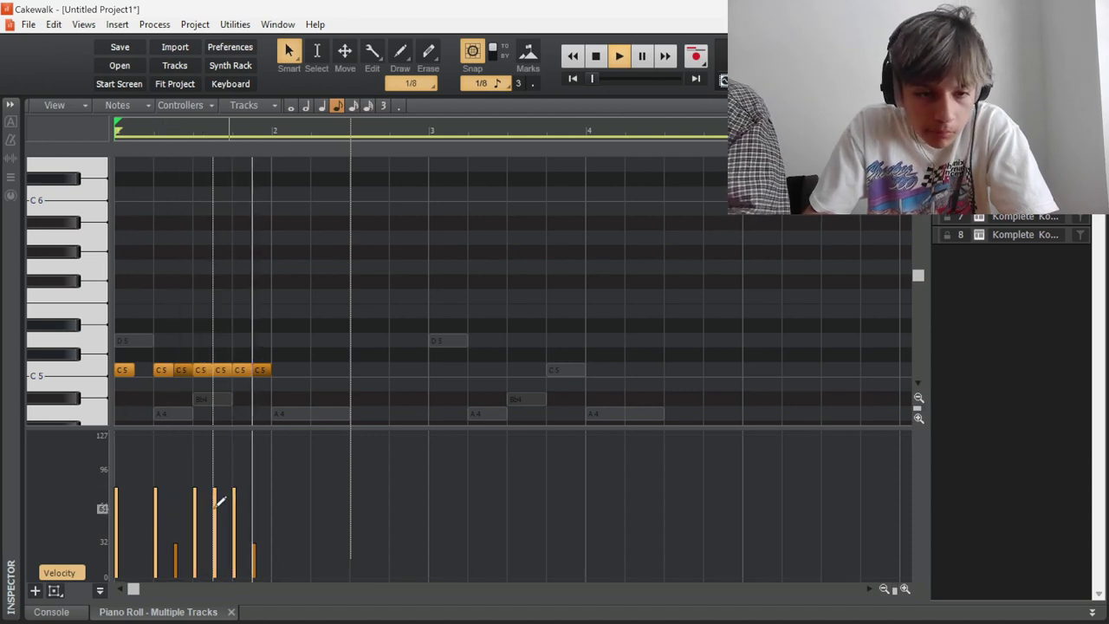
drag(215, 508, 215, 517)
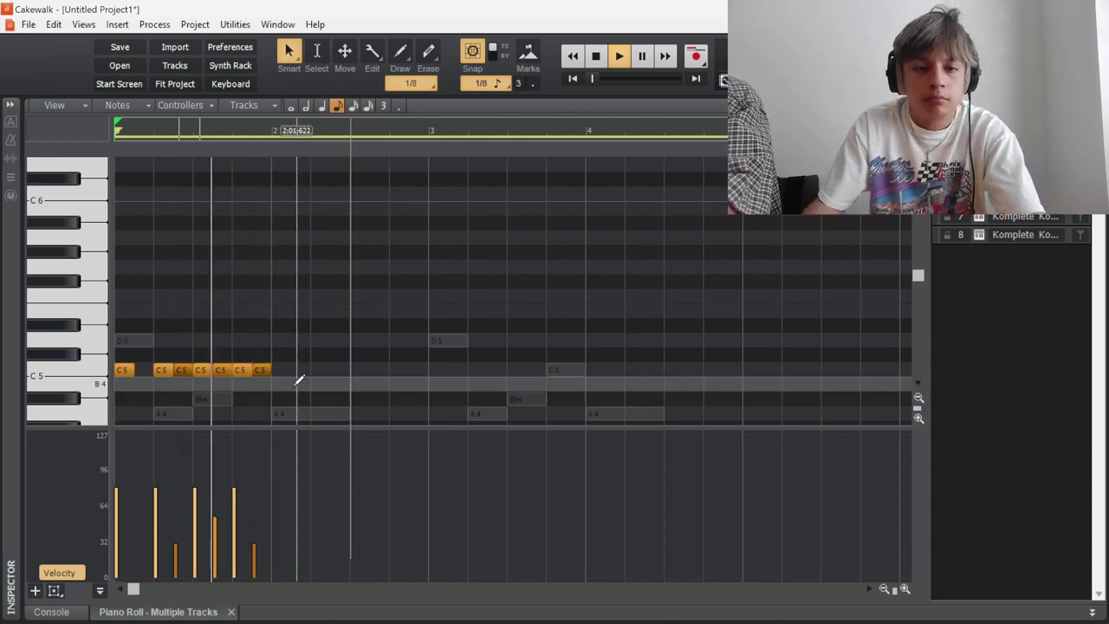
Select the complete bar of C5 hits and repeat it across the following bars
drag(296, 383, 197, 369)
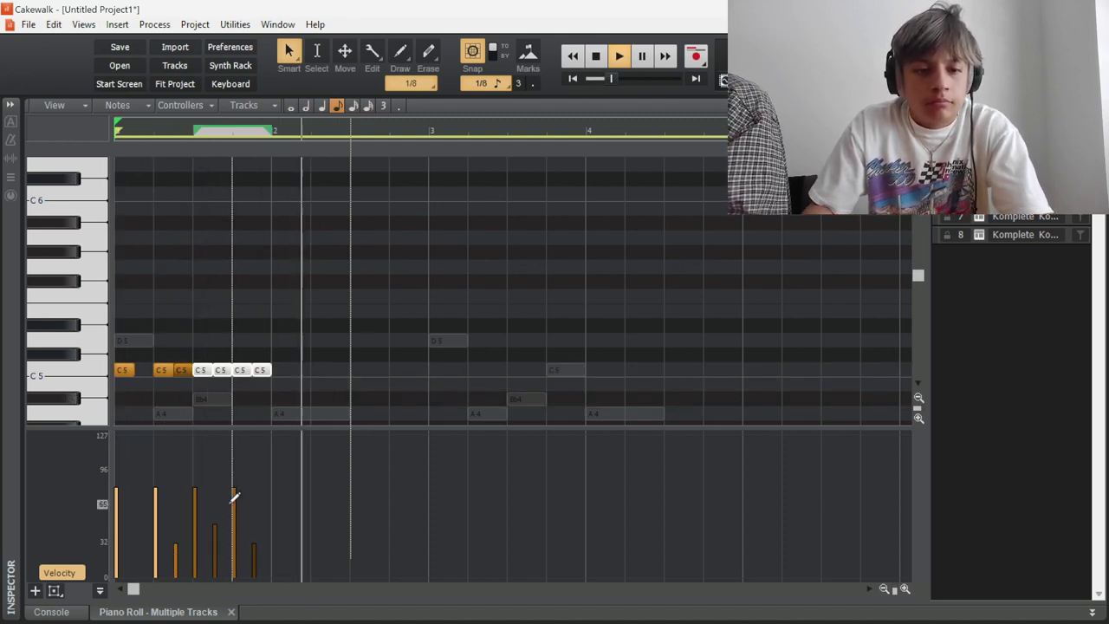
mouse_move(326, 373)
mouse_down()
mouse_move(7, 293)
mouse_move(35, 303)
mouse_up()
key(ctrl+d)
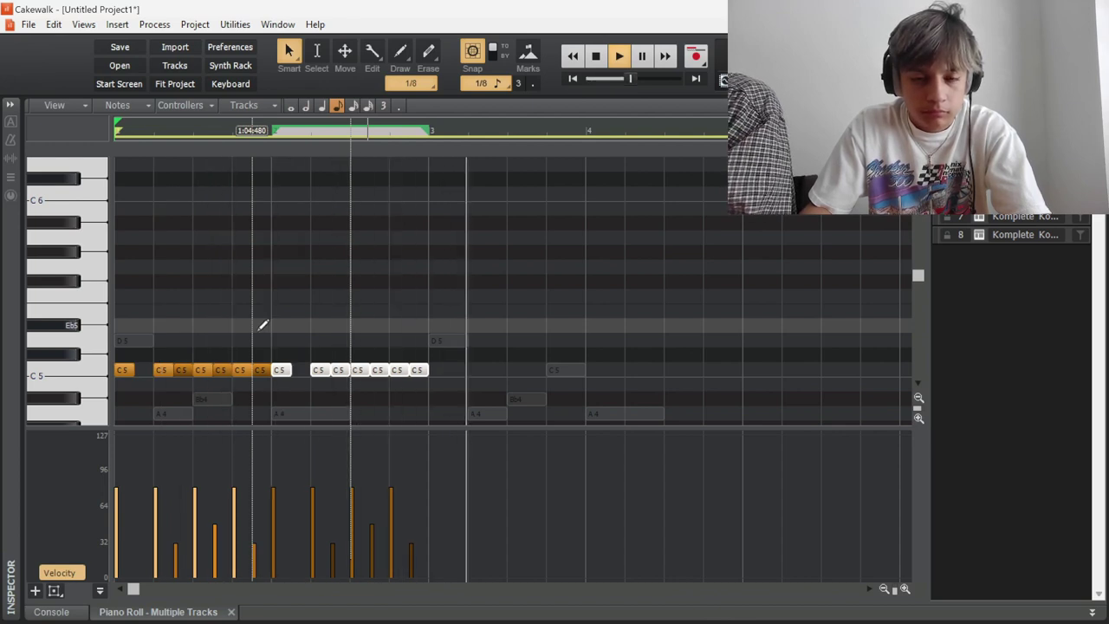
key(ctrl+v)
key(ctrl+v)
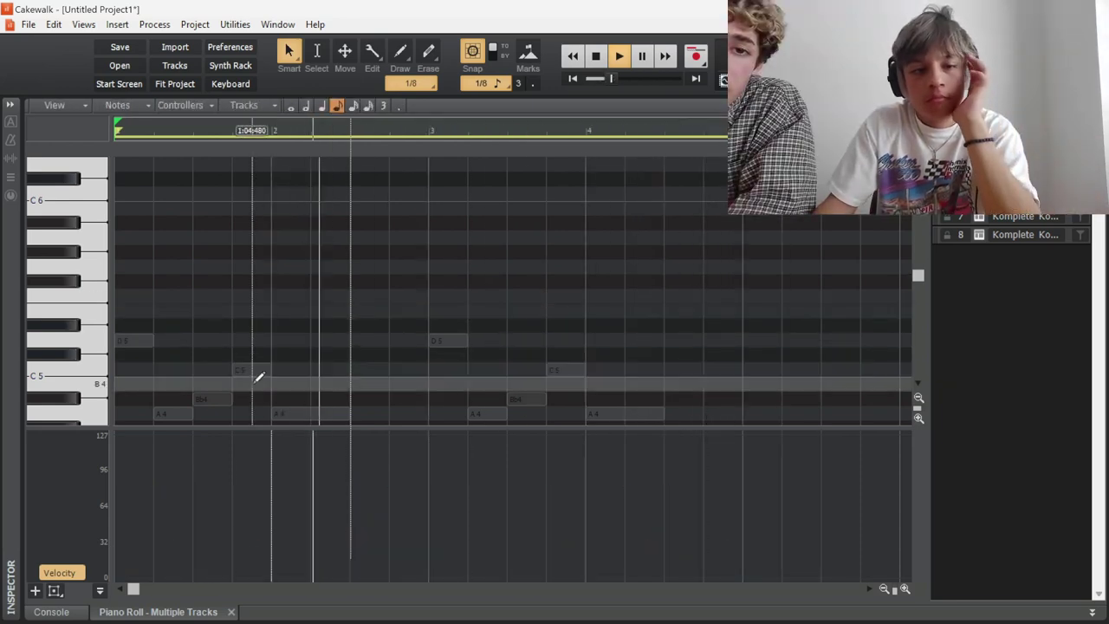
Draw a quarter-note C5 on beat 3 of bar 1 on the empty track and duplicate it into the following bars
drag(206, 370, 233, 367)
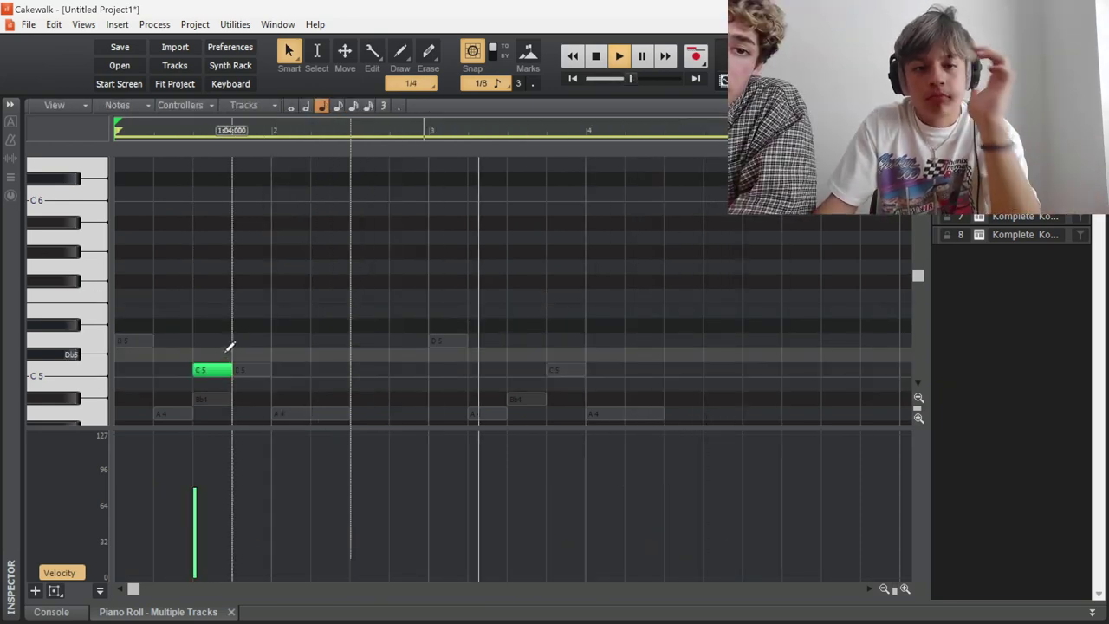
click(251, 370)
drag(252, 370, 370, 371)
key(ctrl+d)
key(ctrl+d)
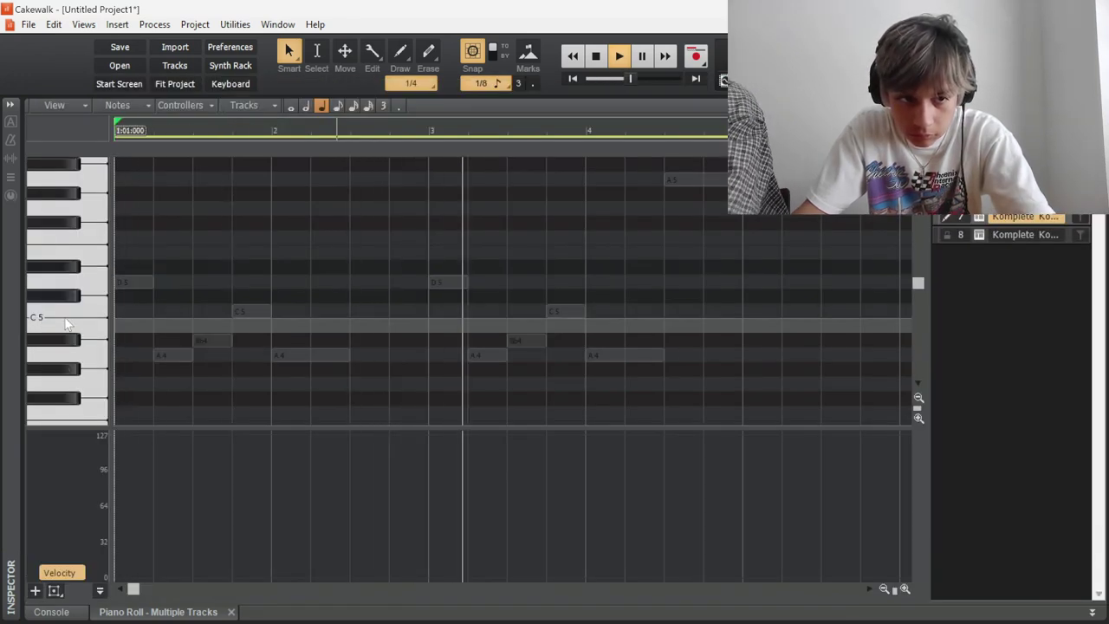
Audition the sounds on the piano keys around C5 for the next Komplete Kontrol track during playback
click(66, 320)
click(68, 327)
click(70, 328)
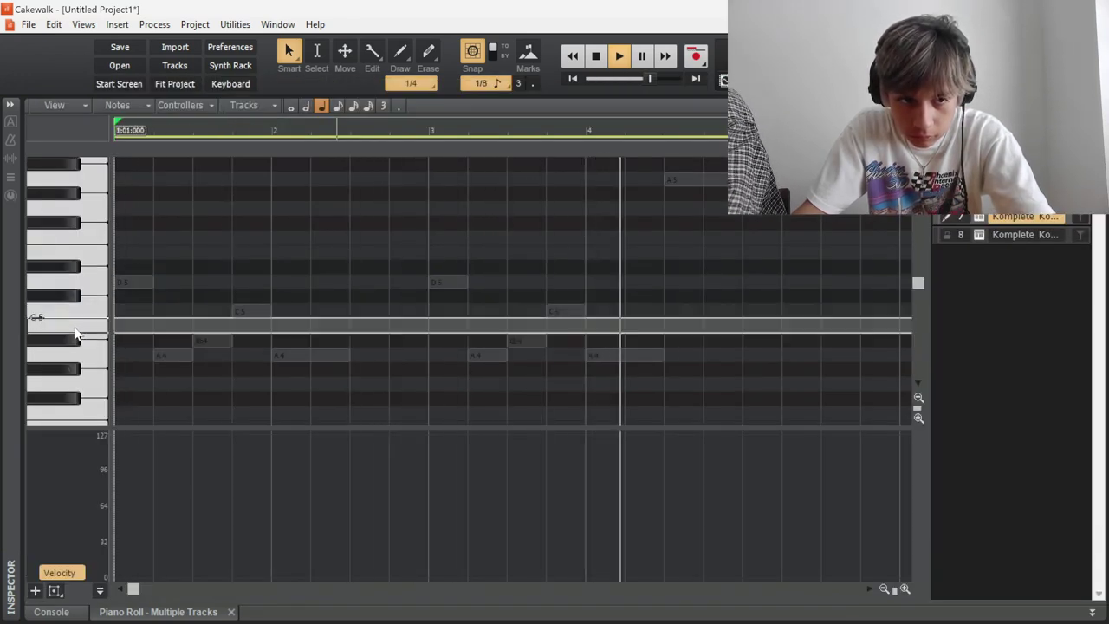
click(88, 344)
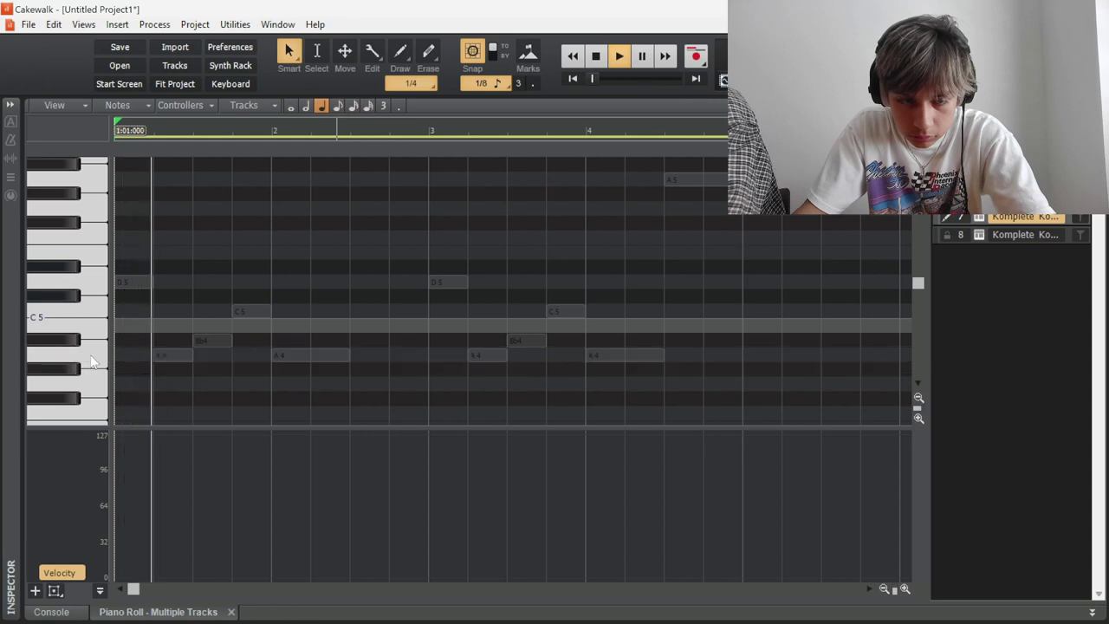
Draw a whole-note D5 at the start of bar 1 on track 7 and raise its velocity to 127
scroll(136, 297, down, 5)
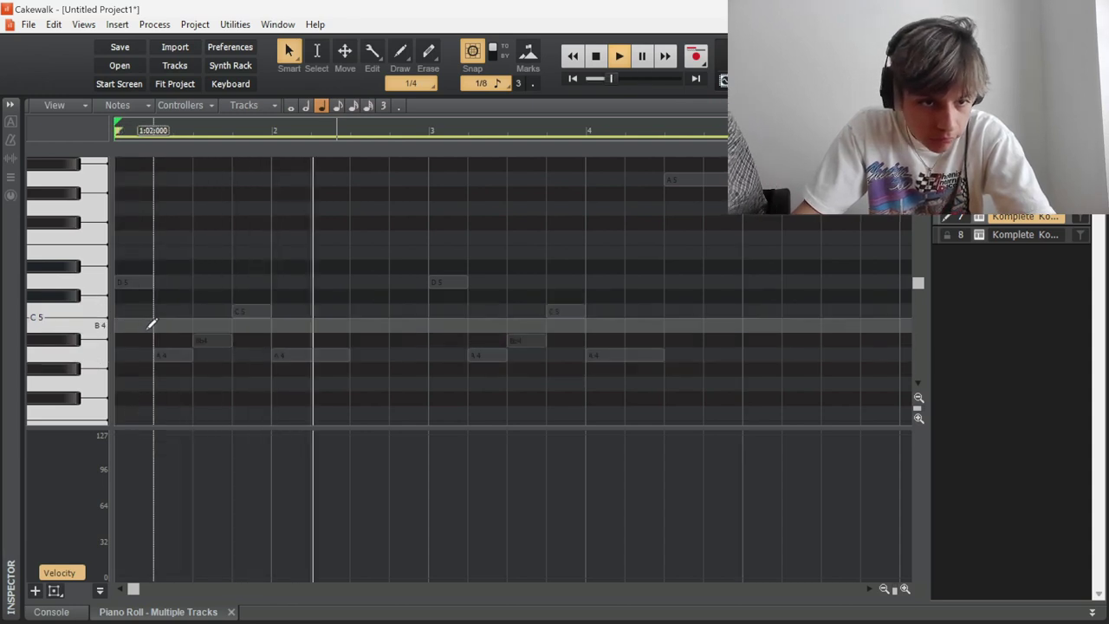
mouse_move(123, 319)
mouse_down()
mouse_move(277, 317)
mouse_move(204, 160)
mouse_move(208, 234)
mouse_move(205, 216)
mouse_up()
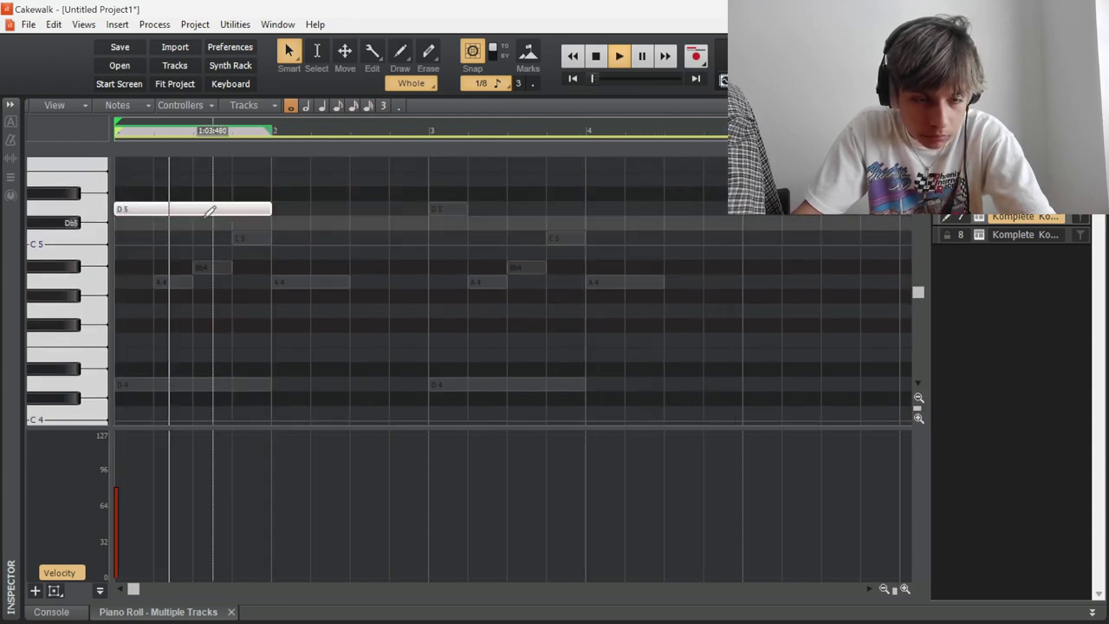
drag(117, 447, 86, 437)
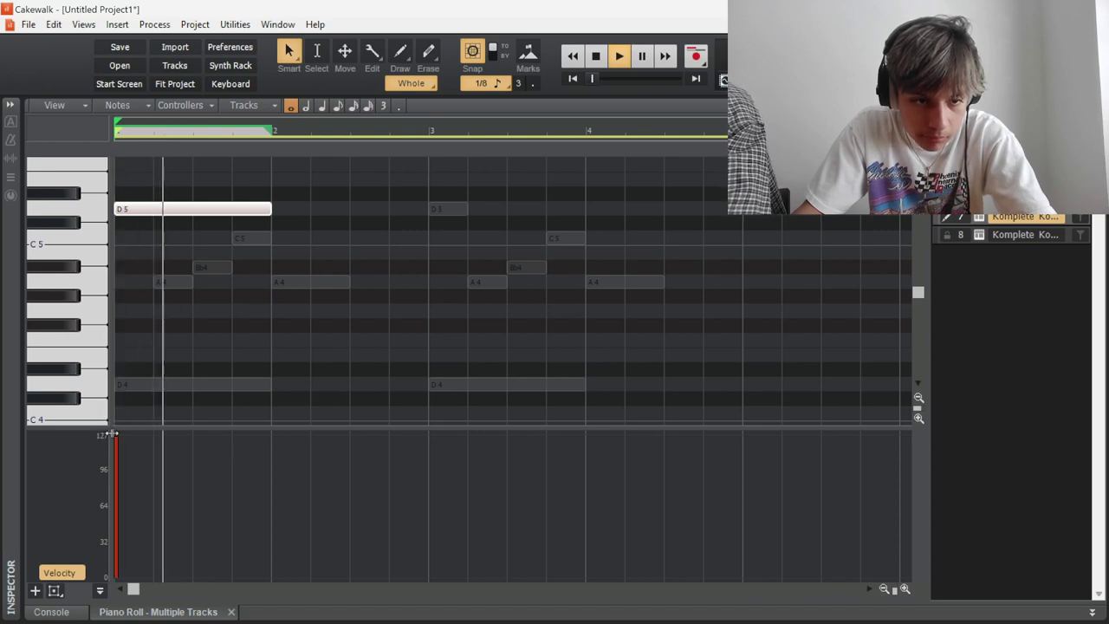
click(196, 302)
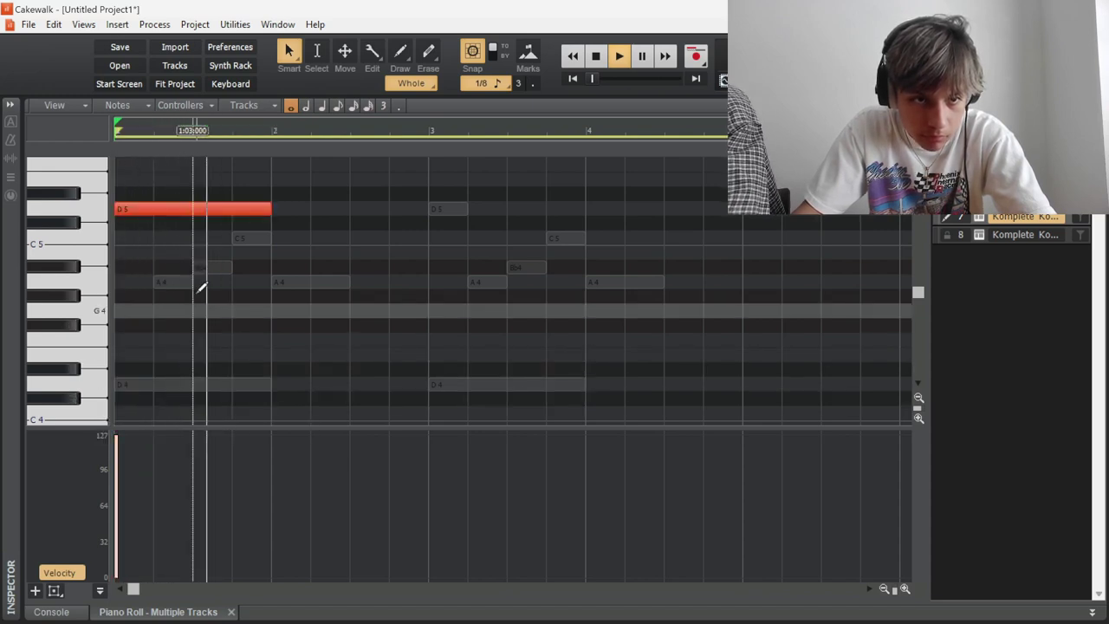
Split the D5 note in bar 1 at beat 2 and at the off-beat of beat 1
alt+click(154, 213)
click(188, 214)
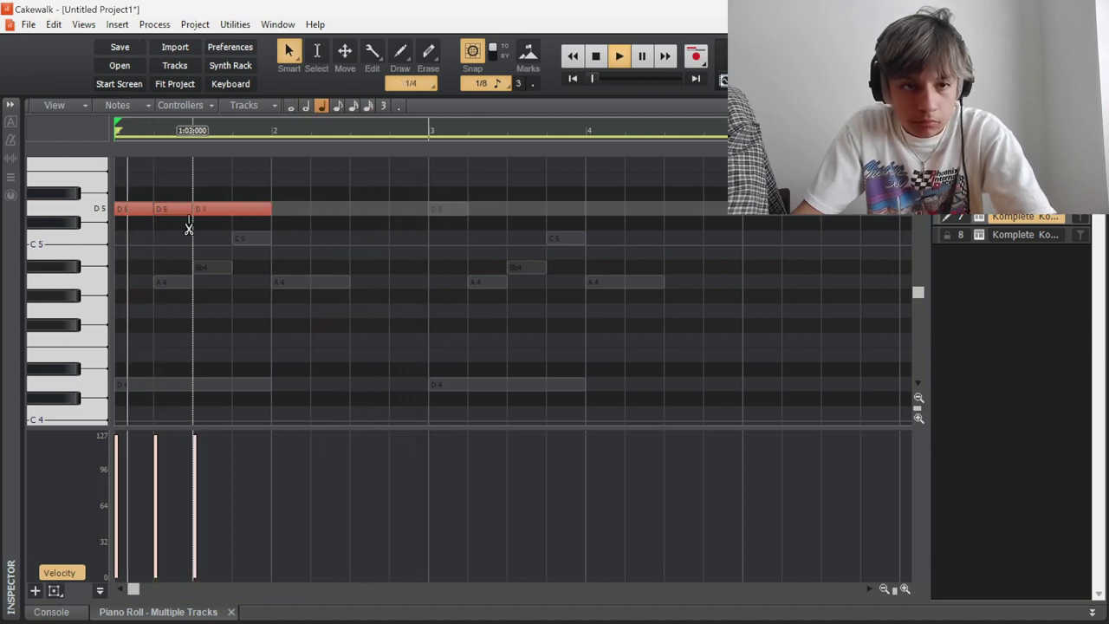
key(ctrl+z)
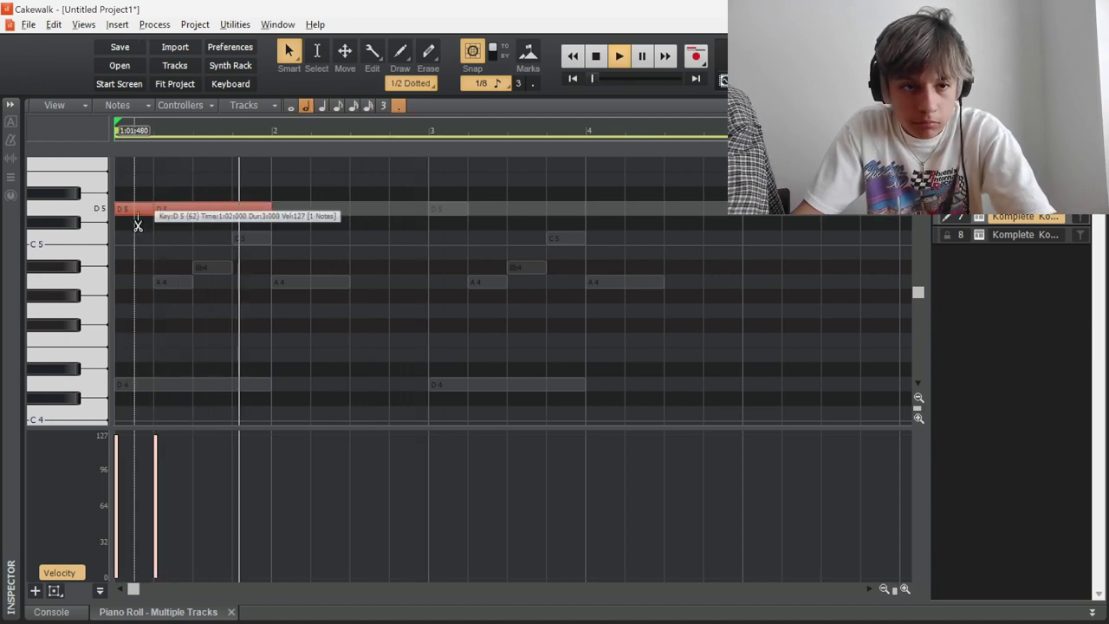
key(4)
click(136, 217)
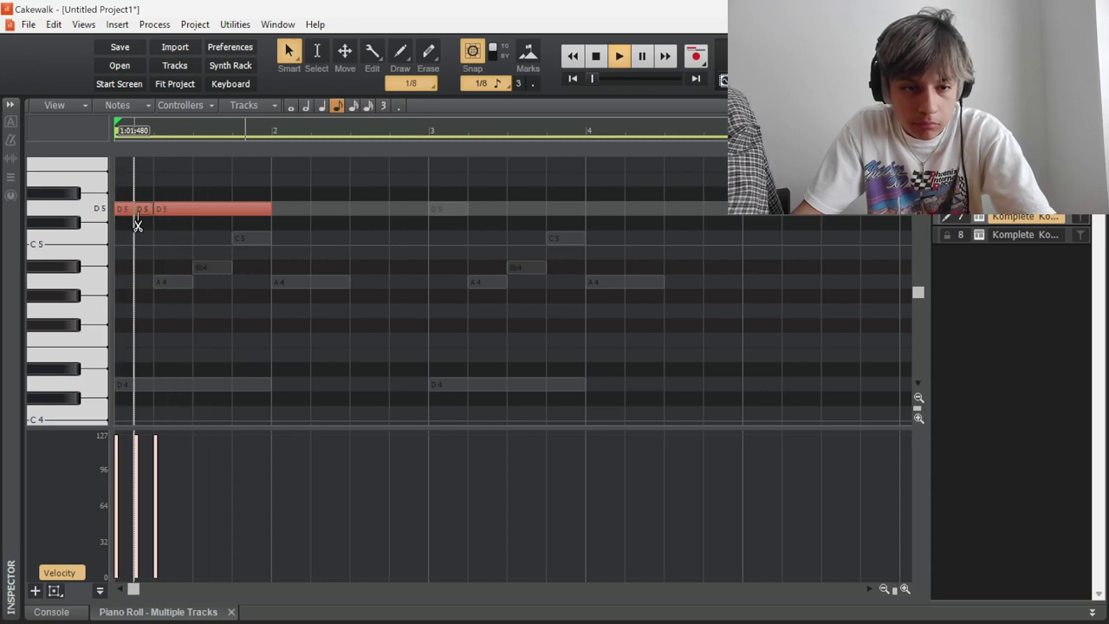
Split the long D5 at beat 4 of bar 1 and move its last quarter down to C5
alt+click(231, 216)
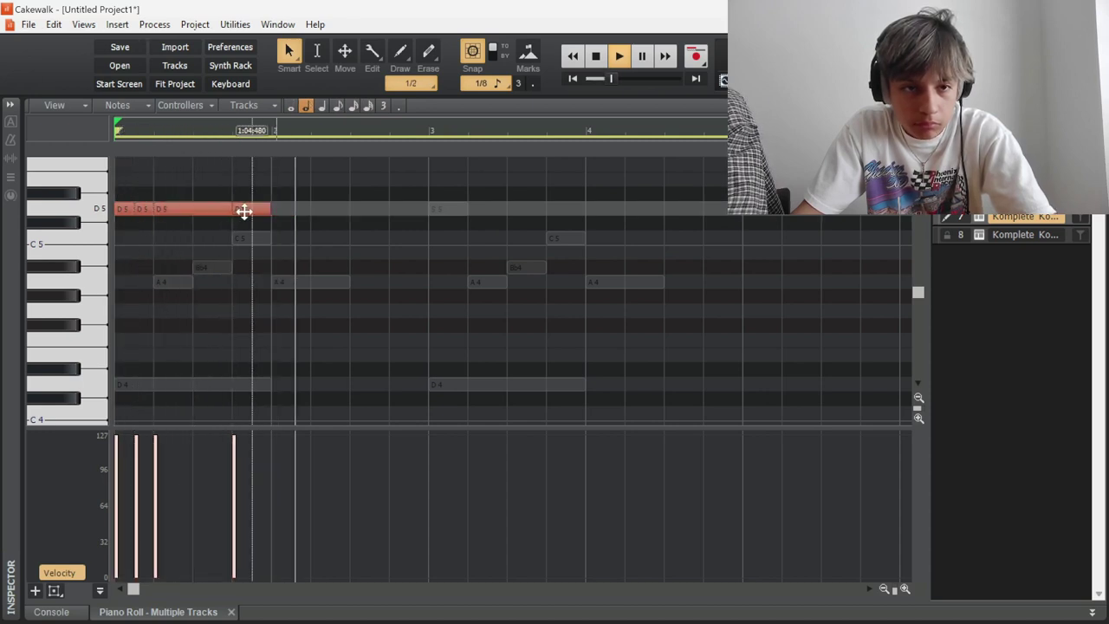
drag(245, 213, 248, 235)
key(3)
key(space)
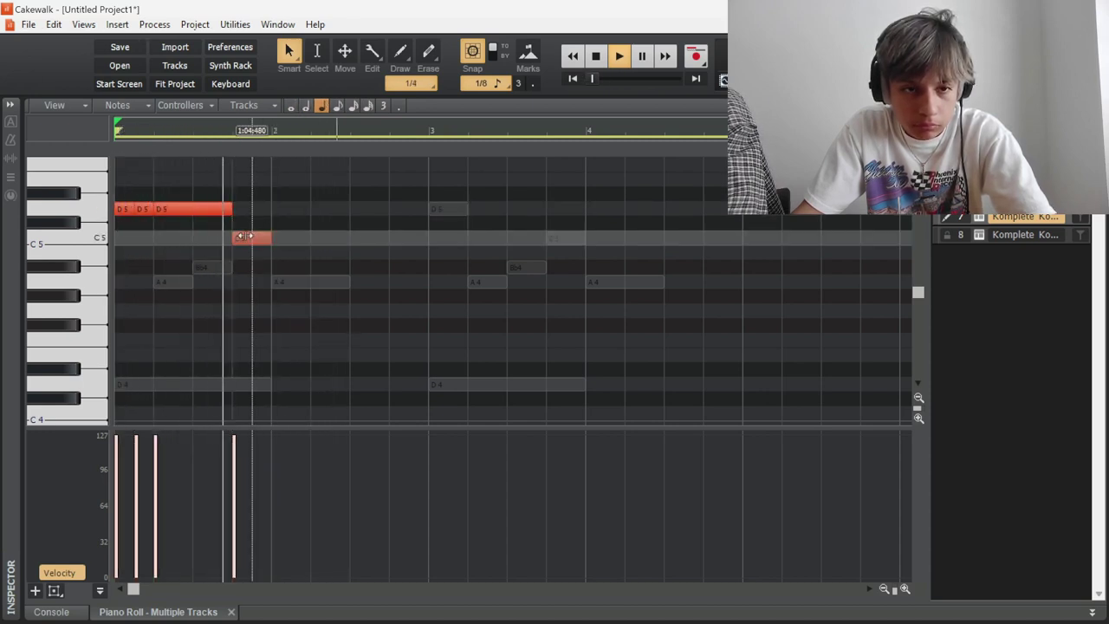
Draw a half-note A4 at bar 2, trim its start by an eighth note, and lengthen the preceding C5 to meet it
key(2)
click(278, 282)
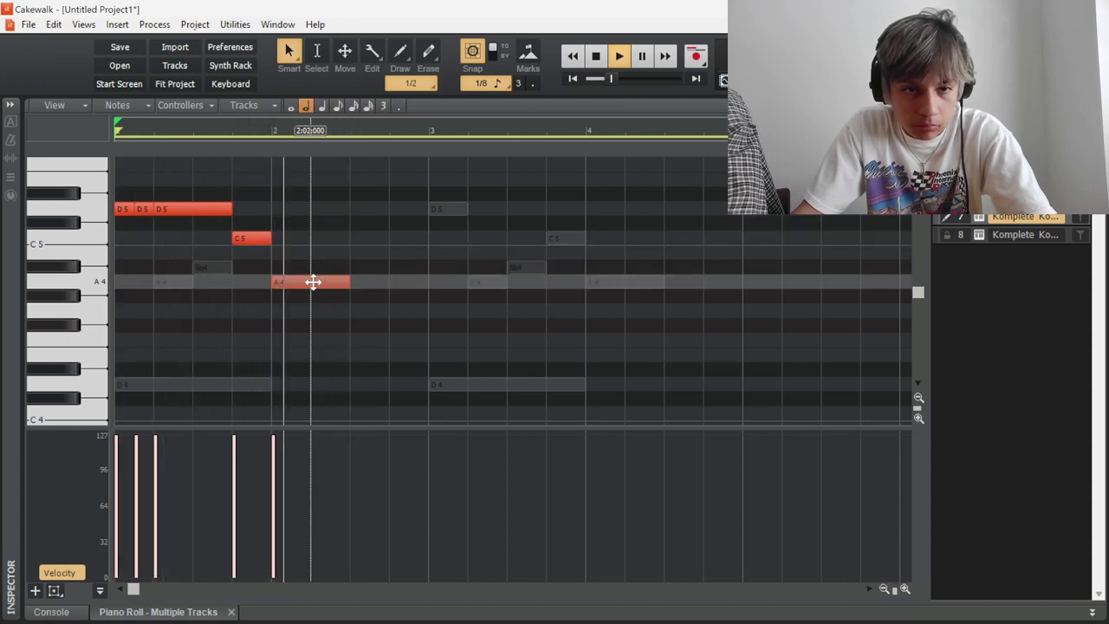
drag(273, 281, 292, 280)
key(space)
key(space)
drag(271, 238, 293, 236)
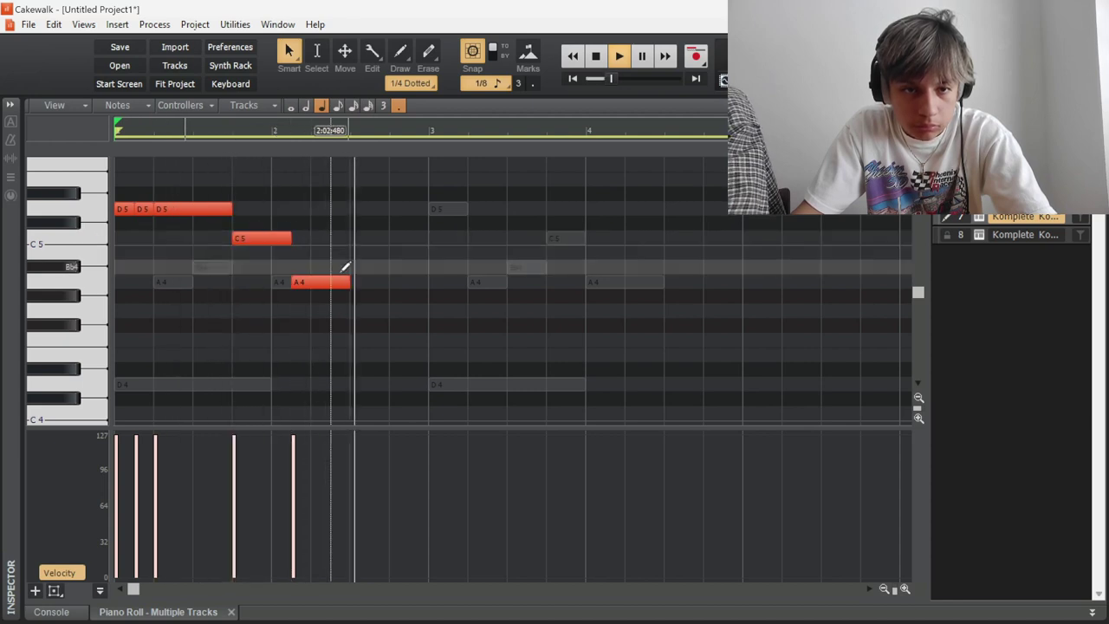
Draw a dotted half-note D5 at the start of bar 3 and play the loop
key(space)
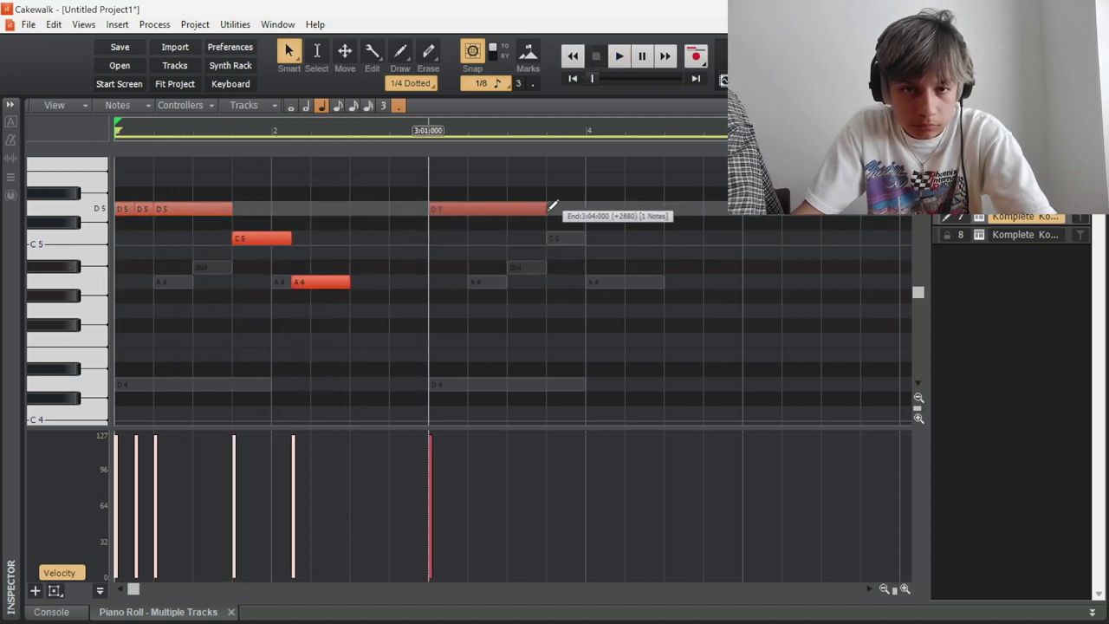
drag(552, 205, 547, 208)
key(space)
key(2)
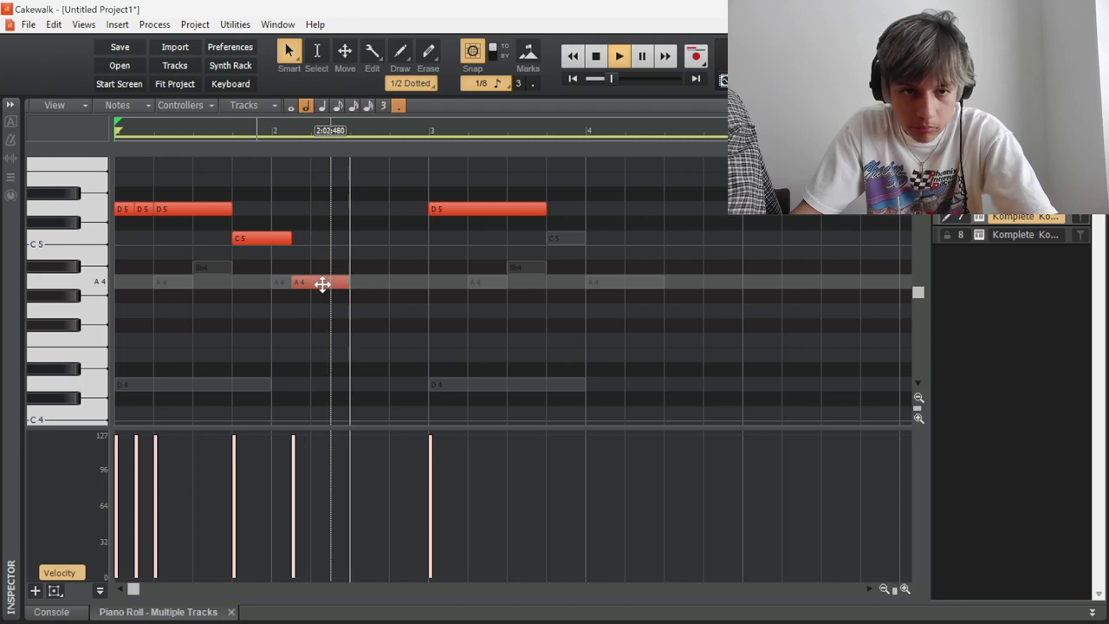
Move the A4 in bar 2 up an octave to A5 and lower its velocity to about 112
drag(323, 284, 327, 209)
drag(295, 447, 314, 441)
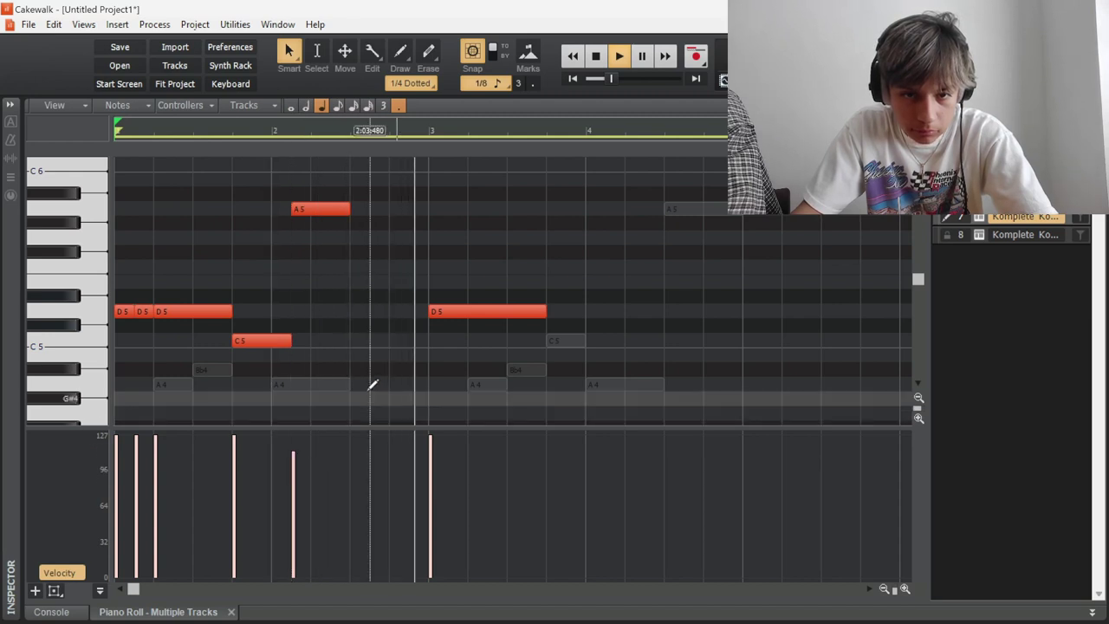
Split bar 3's D5 into a quarter D5, an eighth A4 and a dotted-quarter Eb5, and draw a quarter-note C5 on beat 4
click(469, 312)
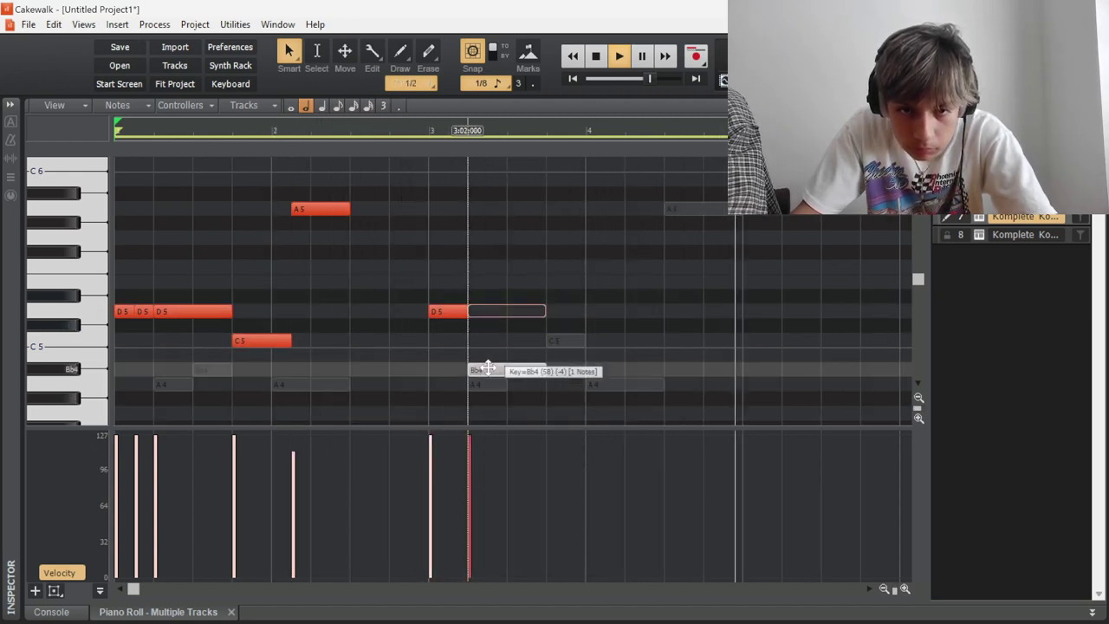
drag(479, 312, 476, 384)
alt+click(481, 298)
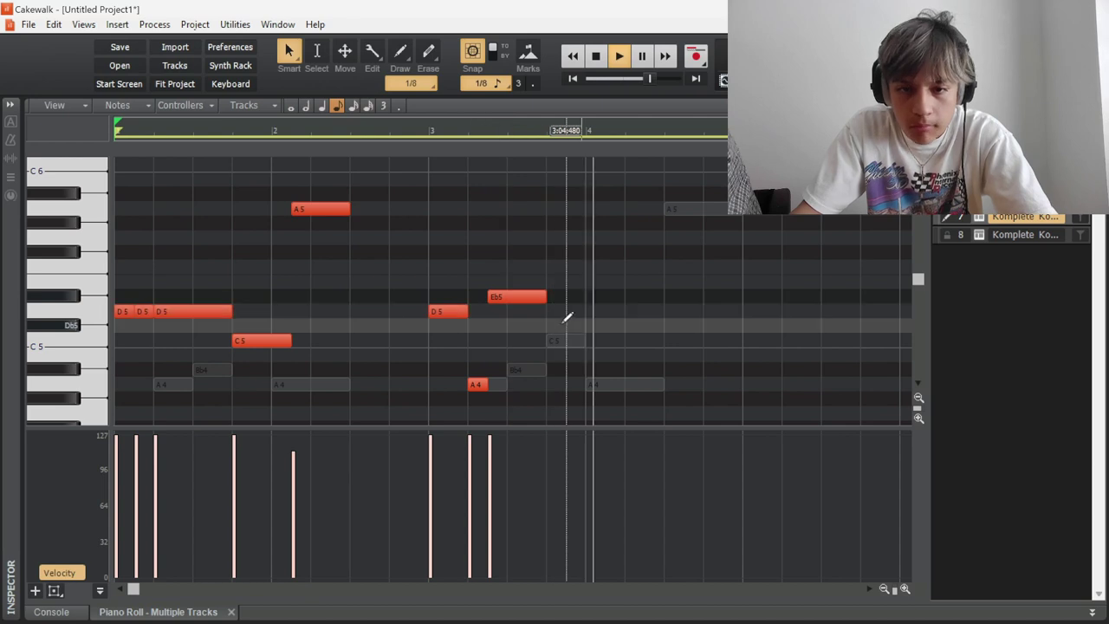
drag(551, 337, 582, 339)
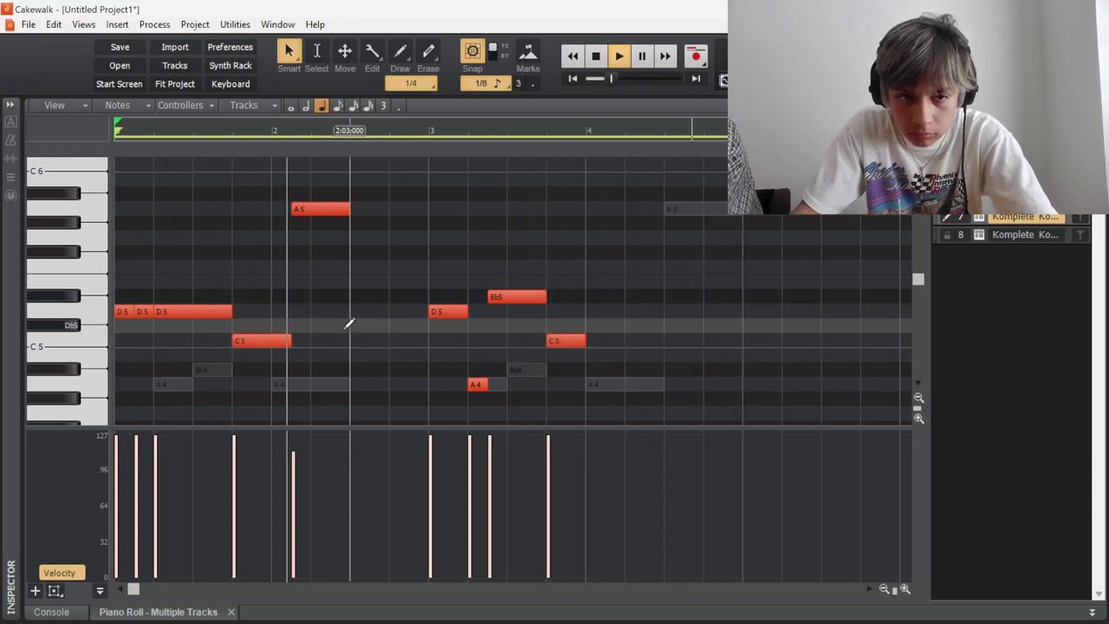
Replace the A5 in bar 2 with a quarter-note A4 starting on the off-beat of beat 1
right_click(327, 209)
key(period)
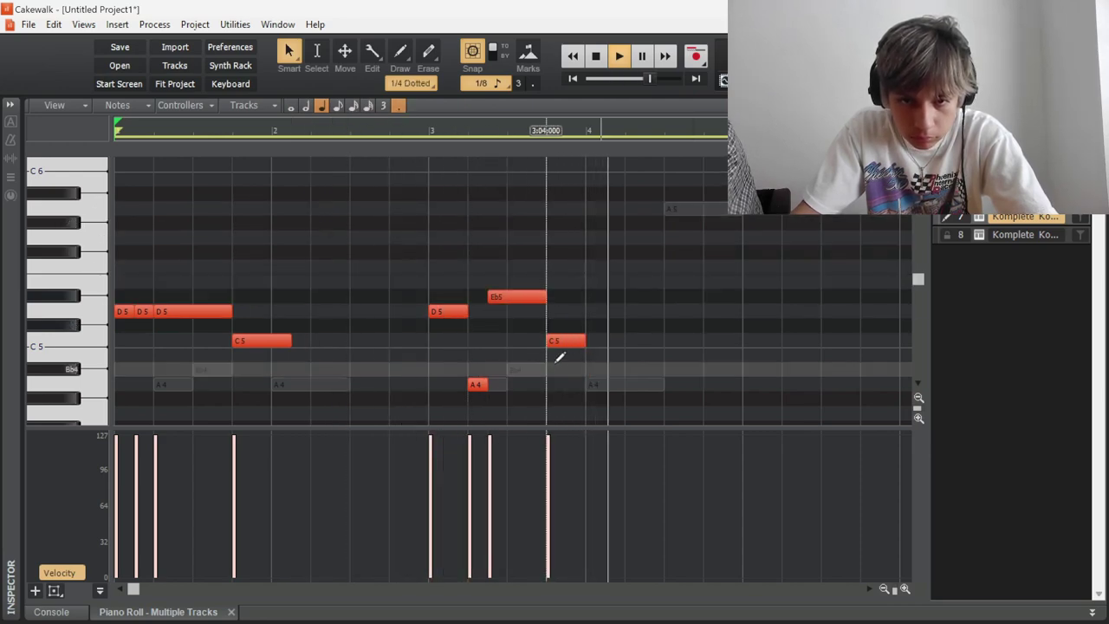
scroll(606, 347, up, 3)
key(period)
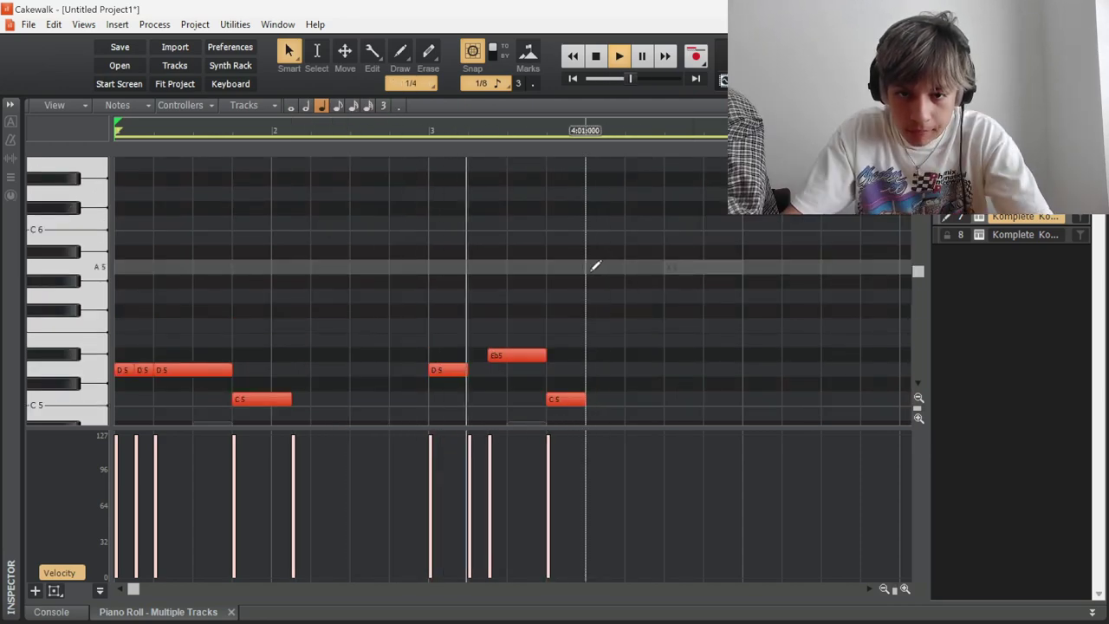
Place a dotted-quarter A5 on the off-beat of beat 3 in bar 4 with a velocity of about 107
click(595, 266)
mouse_move(617, 266)
mouse_down()
mouse_move(754, 266)
mouse_move(658, 266)
mouse_move(733, 269)
mouse_up()
key(4)
click(586, 448)
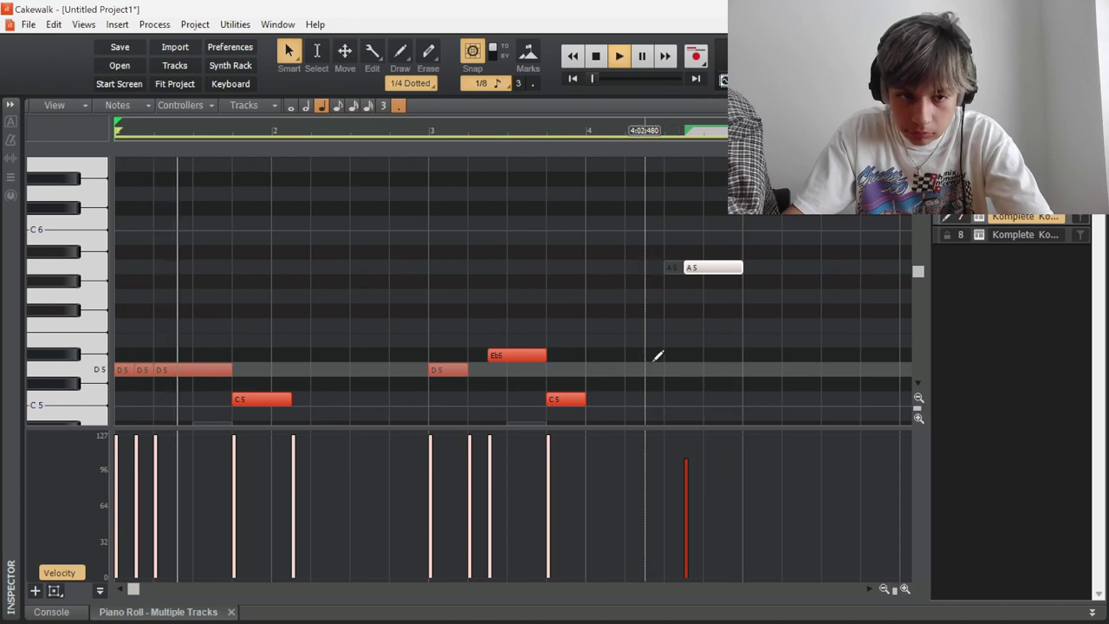
Shift the A4 in bar 2 to beat 2 and lengthen the preceding C5 up to it
scroll(658, 356, down, 5)
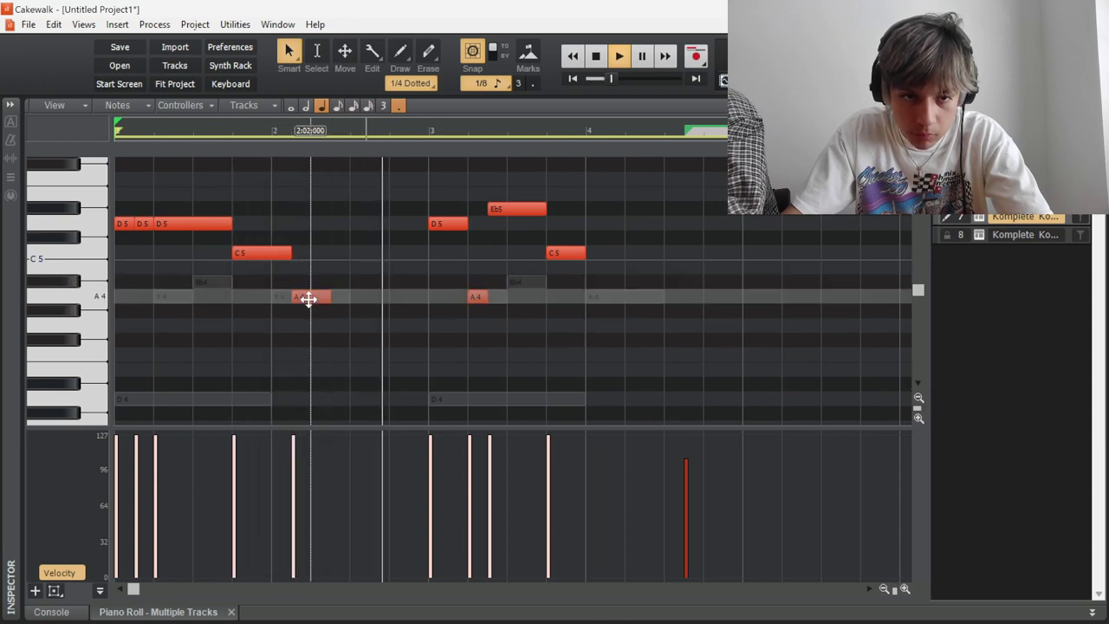
drag(309, 298, 322, 297)
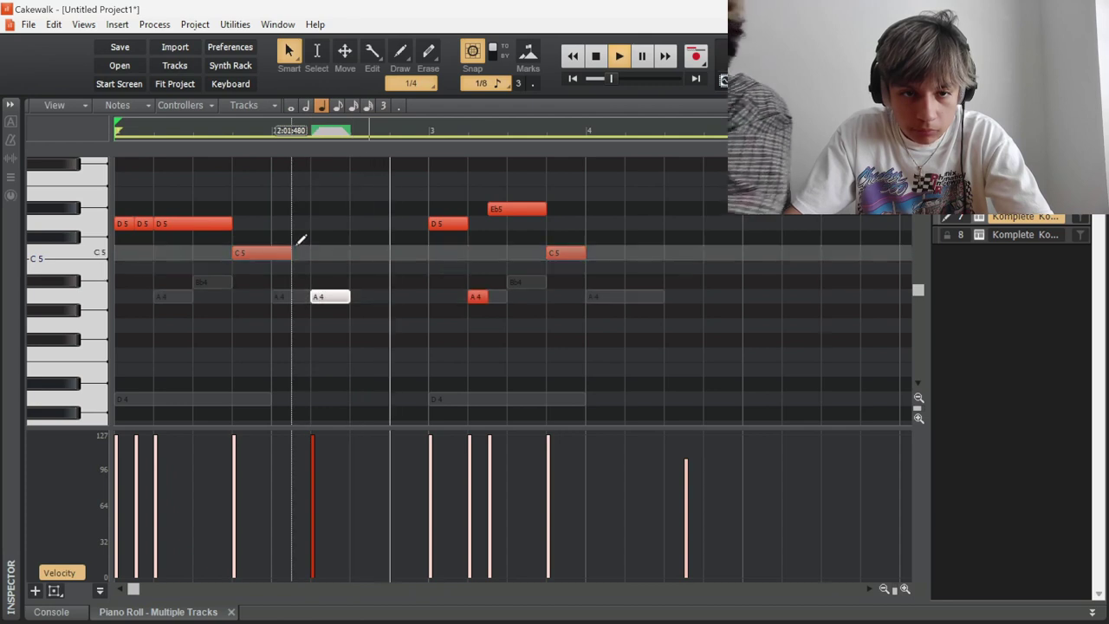
drag(293, 249, 309, 248)
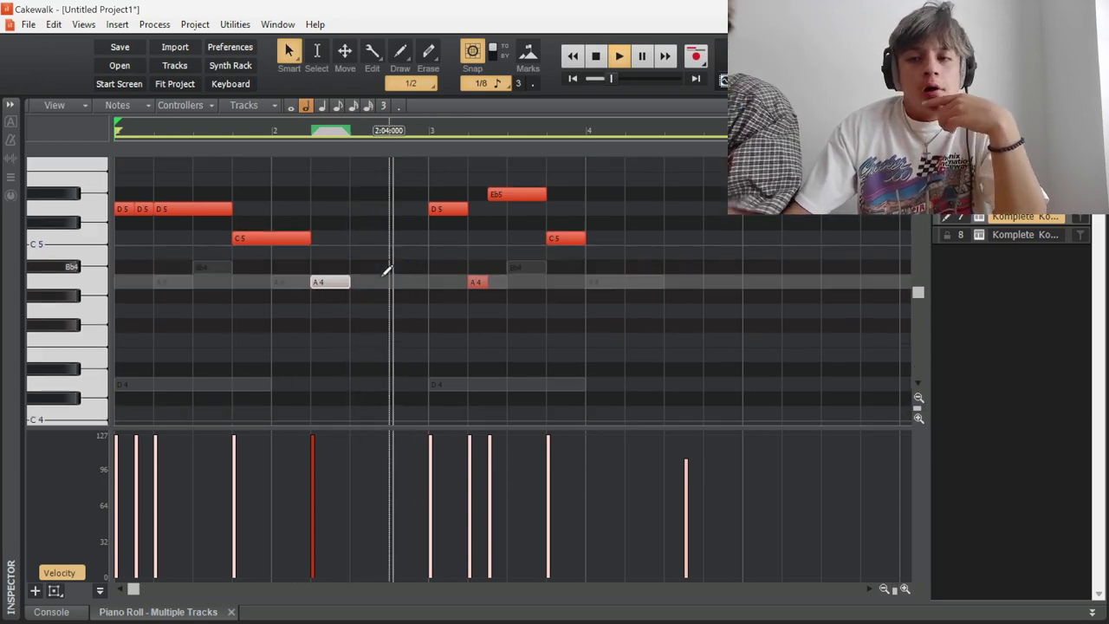
Load the BWB KICK (51) sample into the Komplete Kontrol Sampler and change its envelope type
key(d)
scroll(371, 379, down, 3)
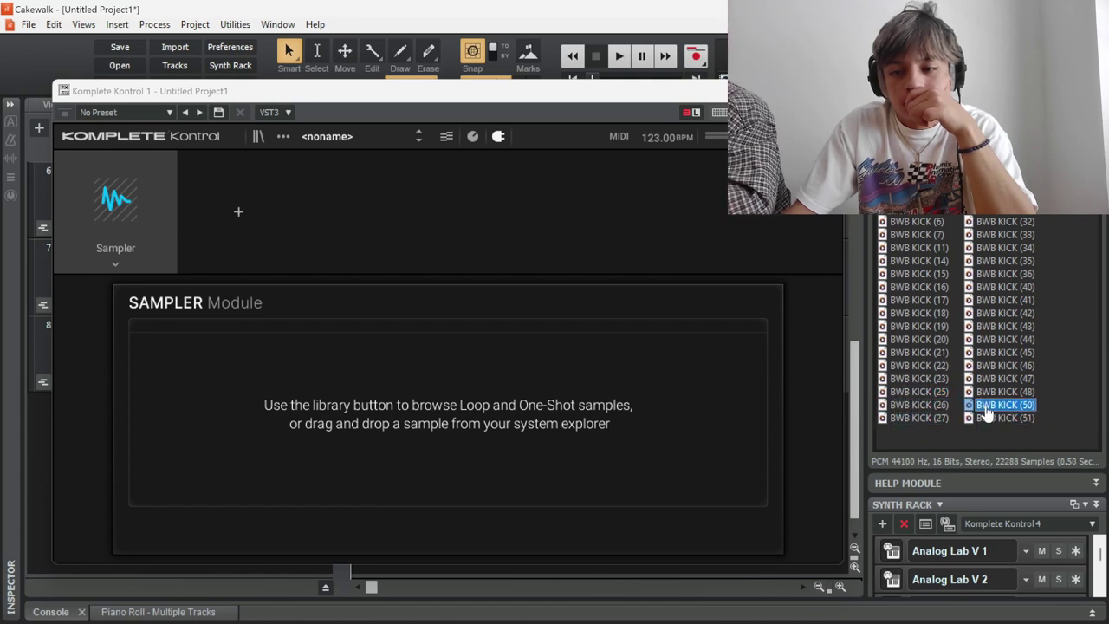
drag(585, 408, 585, 409)
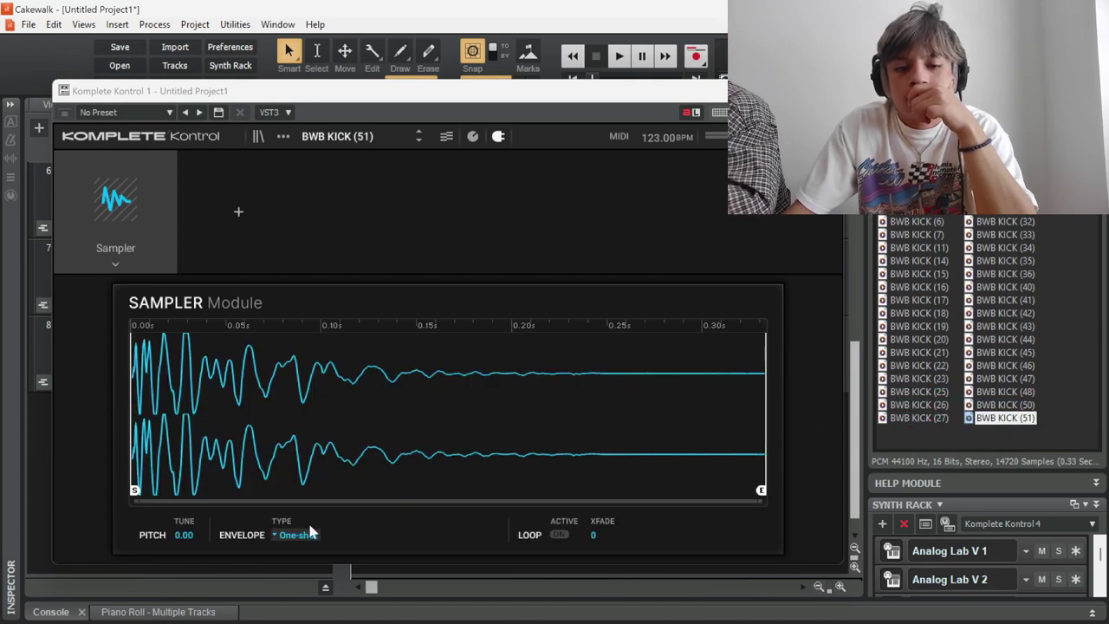
click(308, 529)
click(342, 509)
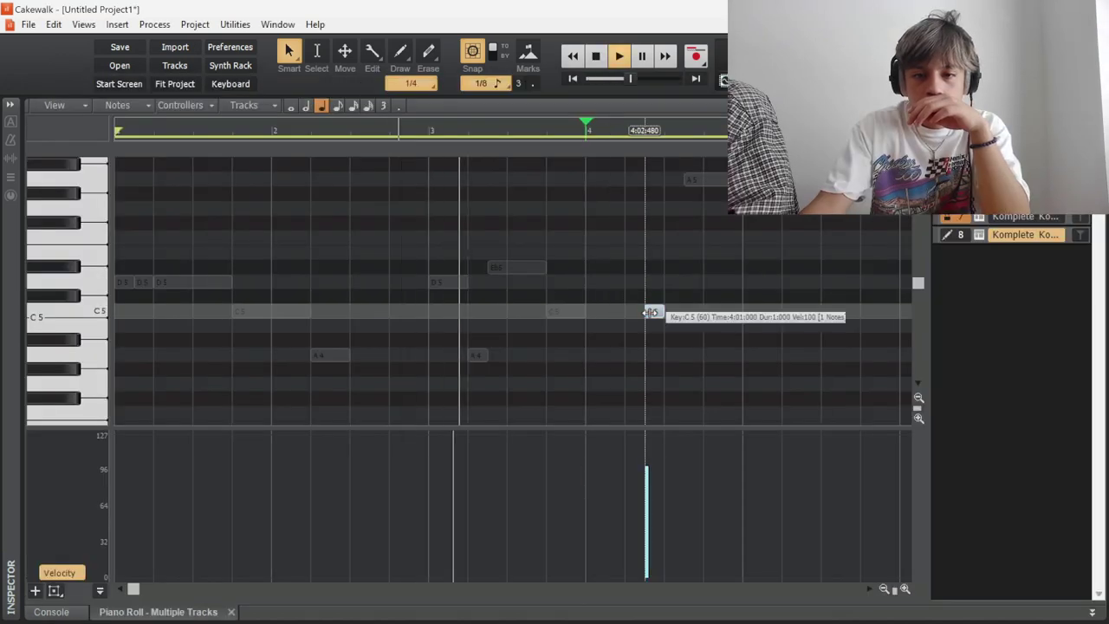
Place a quarter-note C5 on beat 2 of bar 4 on track 8 and return to the track view
drag(648, 310, 627, 312)
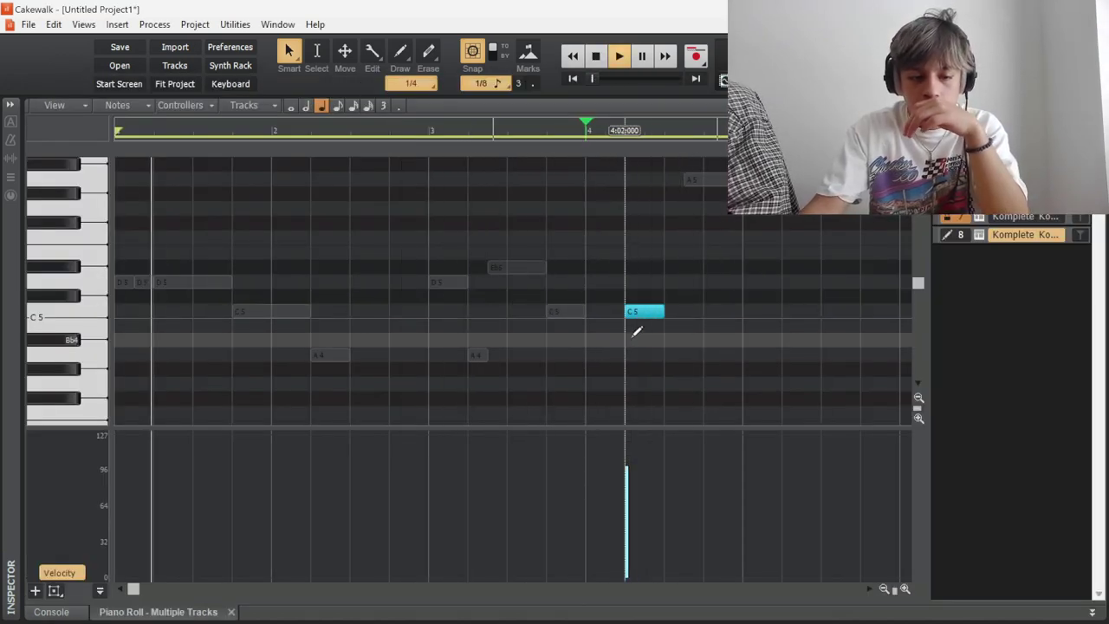
key(d)
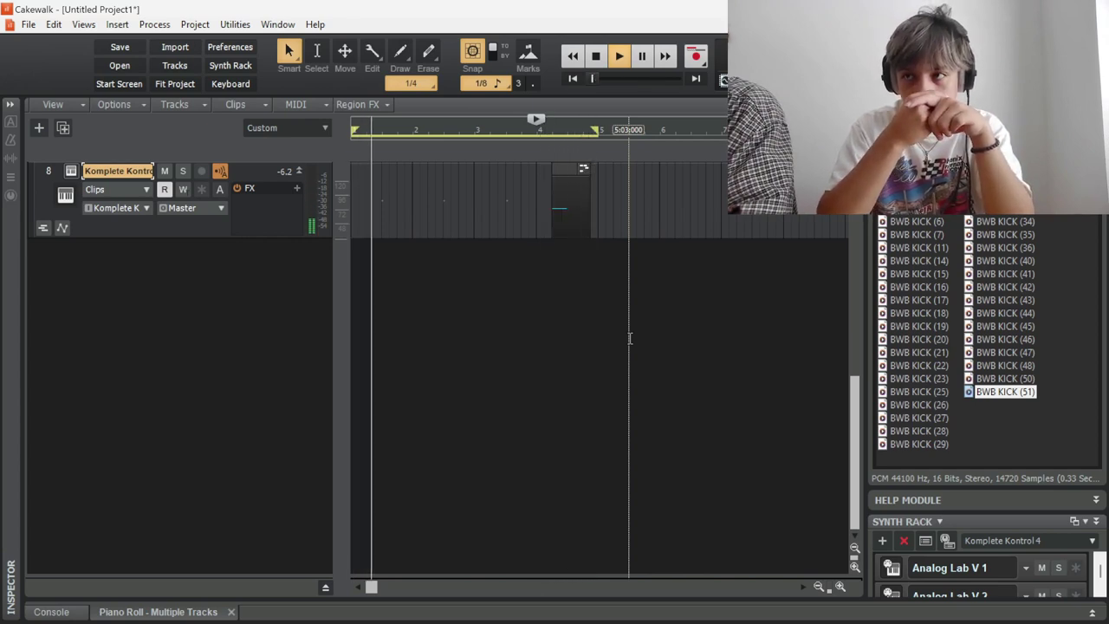
Raise the system volume while the loop plays
key(XF86AudioRaiseVolume)
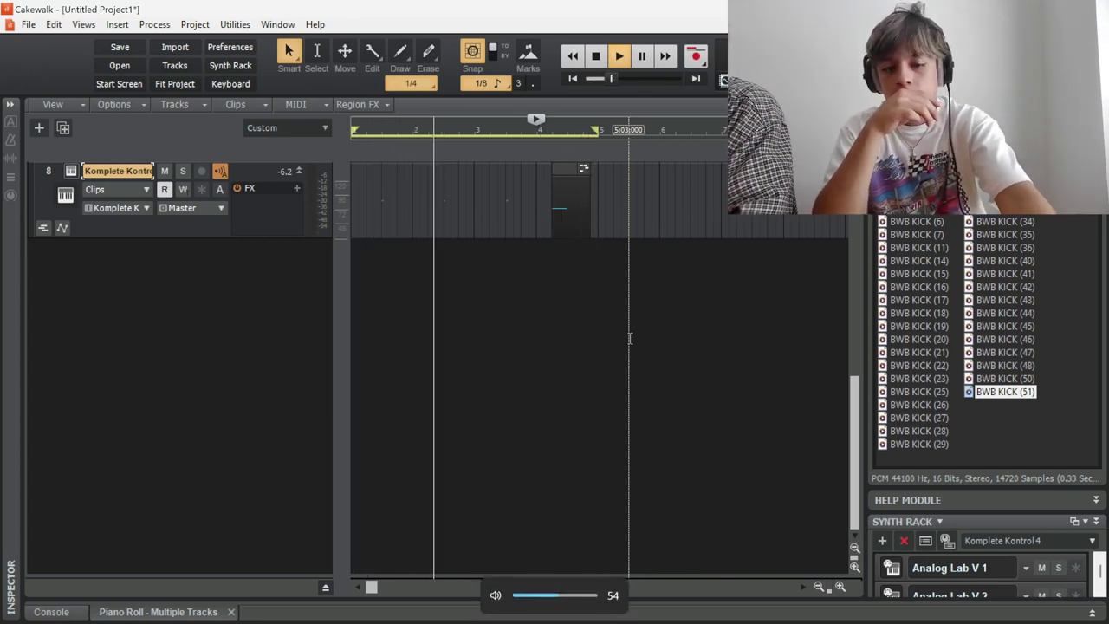
key(XF86AudioRaiseVolume)
key(XF86AudioRaiseVolume)
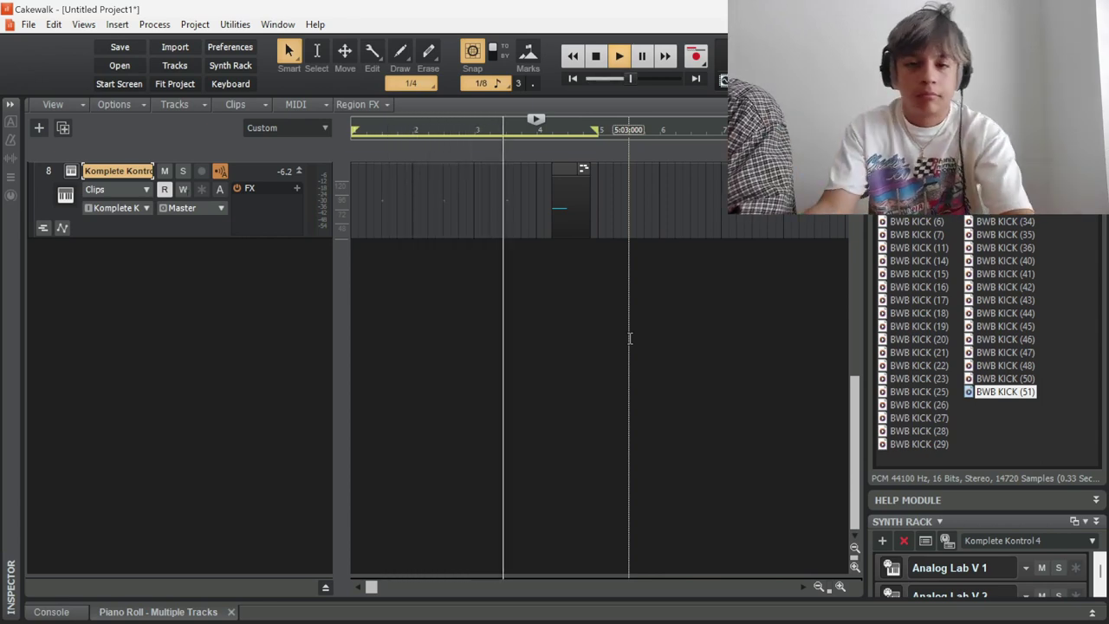
Stop playback, select the clips on tracks 5 to 8 and bounce them to clips
scroll(629, 337, up, 3)
scroll(411, 320, up, 2)
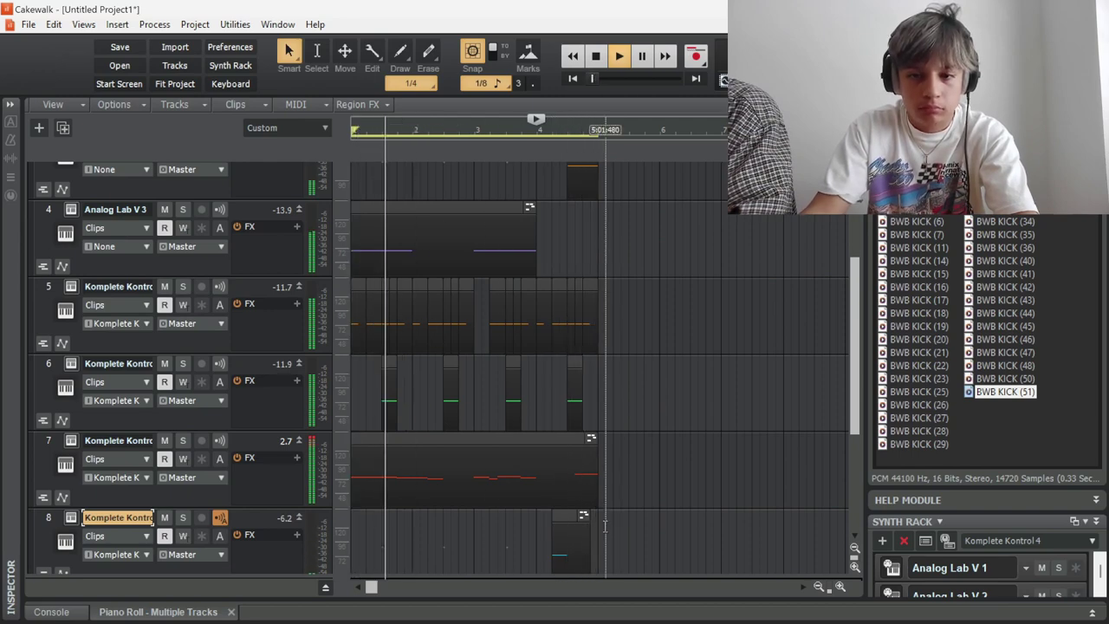
key(space)
drag(607, 532, 352, 324)
right_click(393, 328)
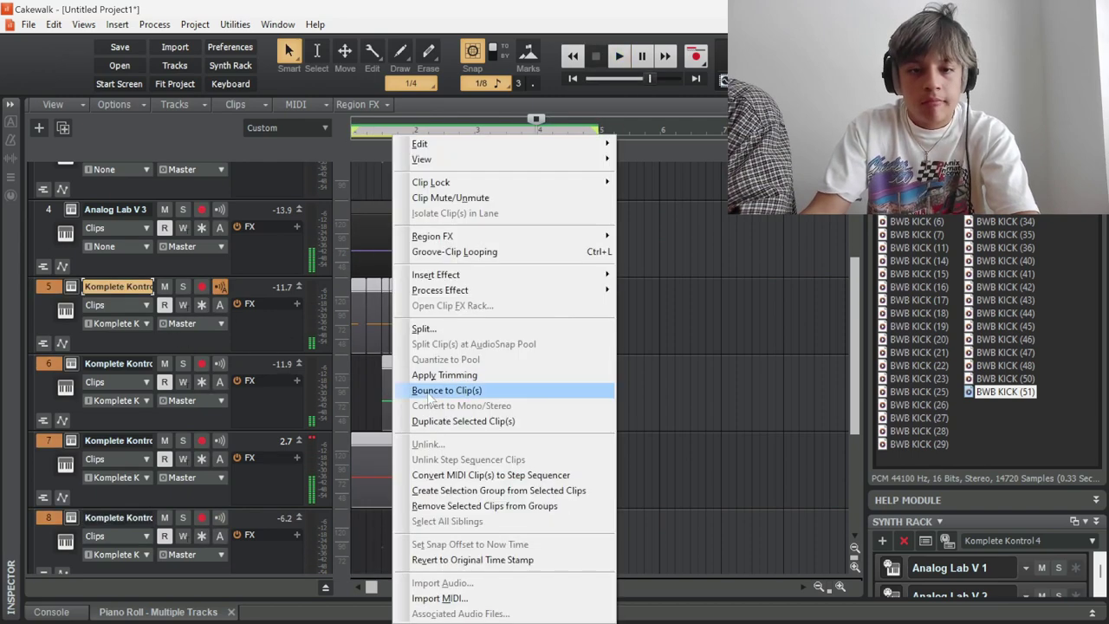
click(434, 460)
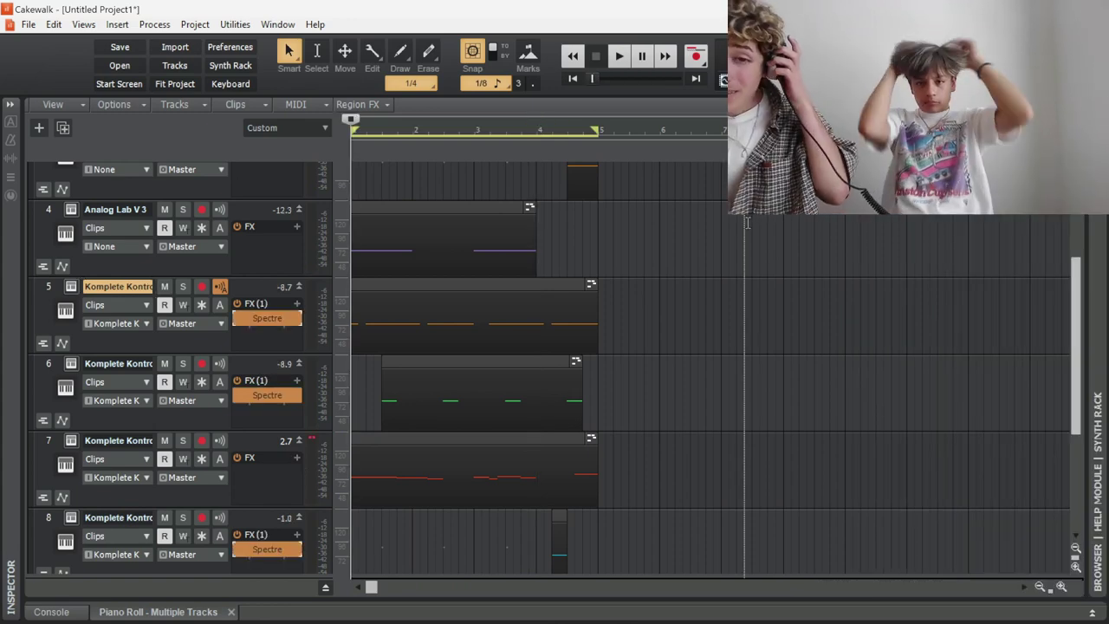
Raise the system volume to 100 and play the finished loop through once before stopping
key(XF86AudioRaiseVolume)
key(XF86AudioRaiseVolume)
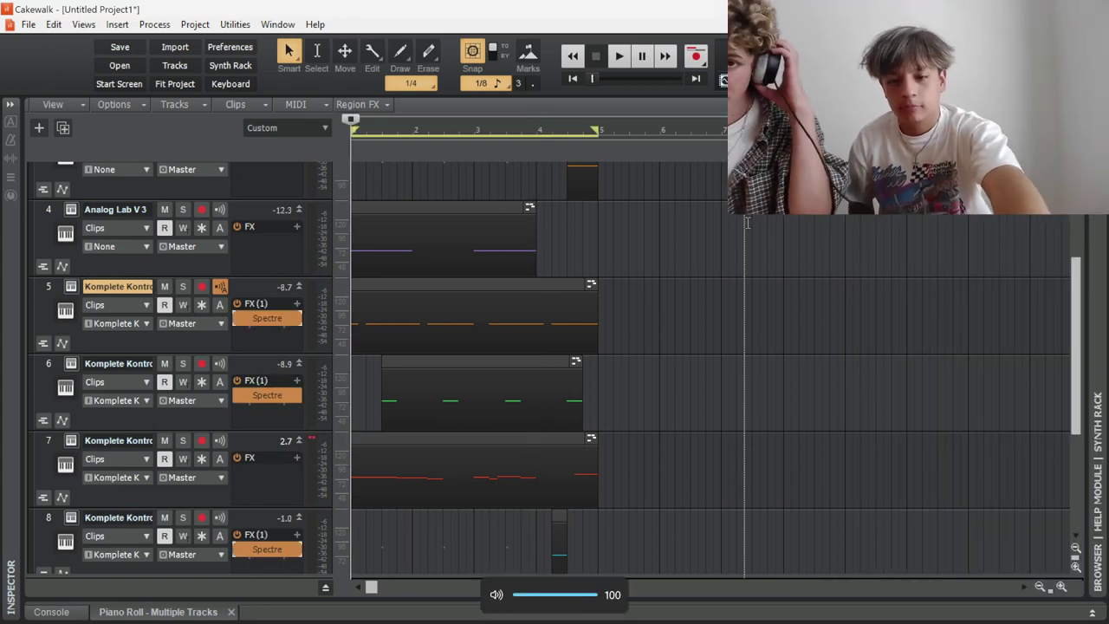
key(space)
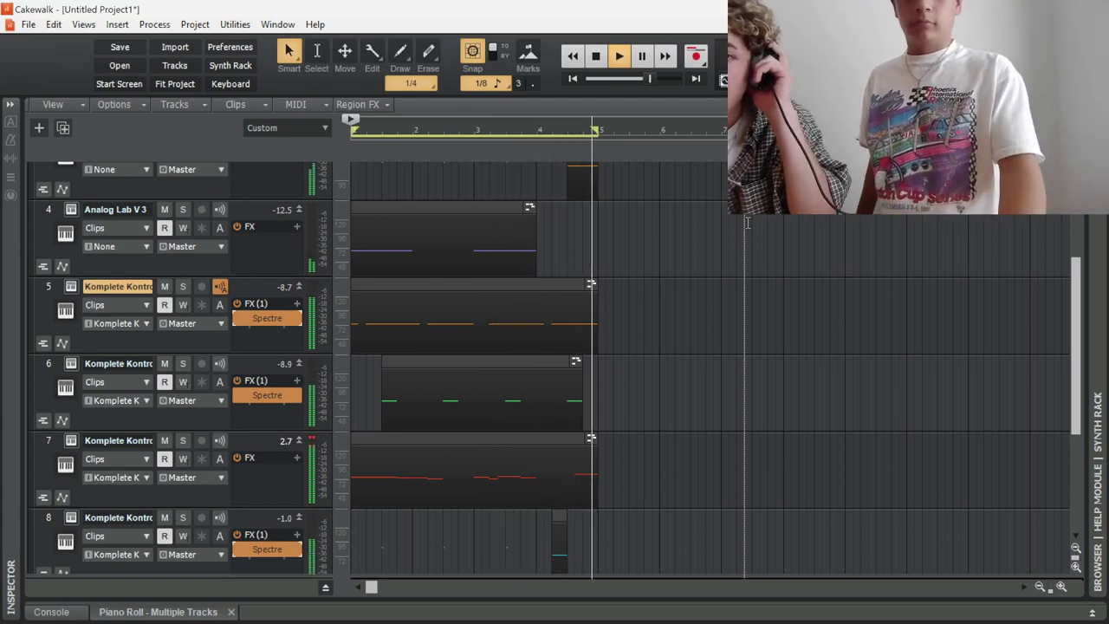
key(space)
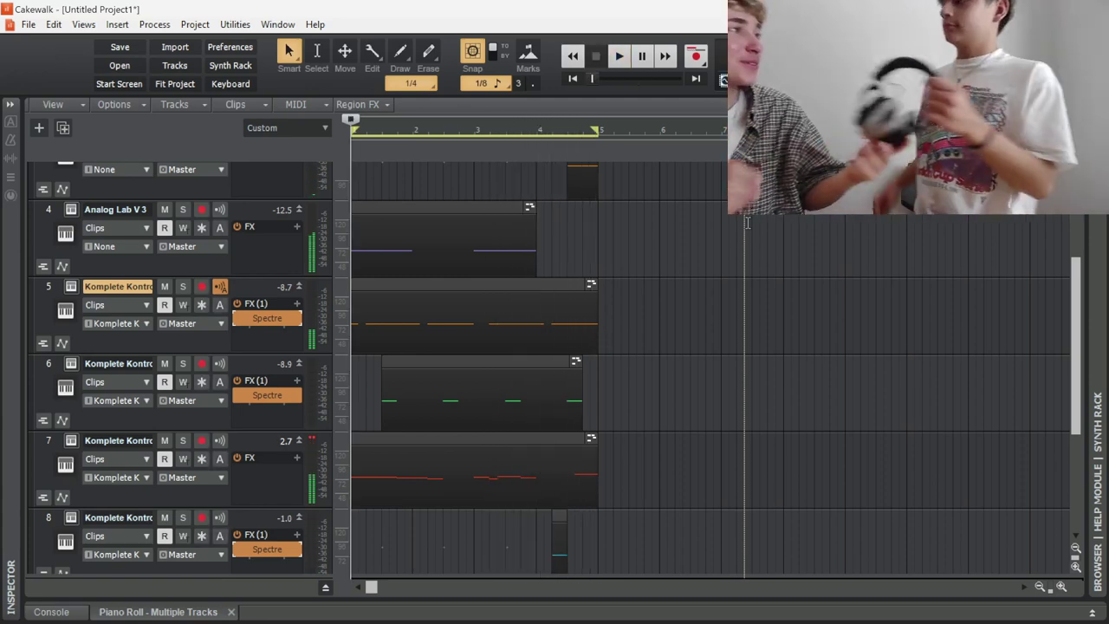